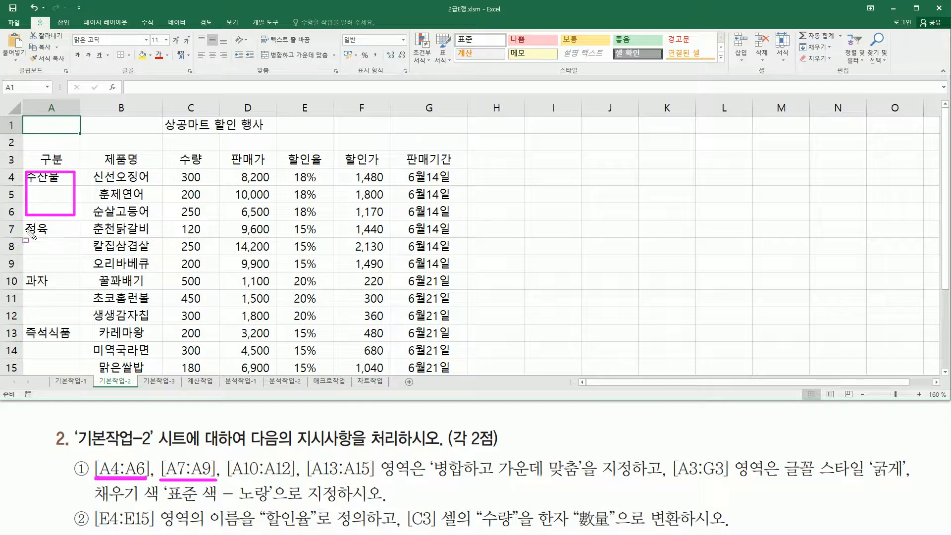
{"action": "left_click_drag", "start_coordinate": [26, 221], "coordinate": [73, 269]}
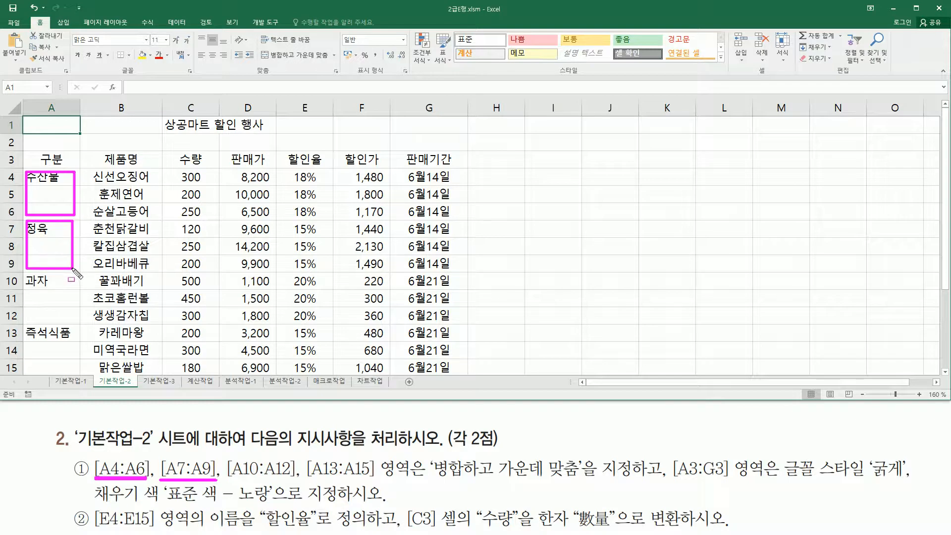
{"action": "left_click_drag", "start_coordinate": [227, 478], "coordinate": [296, 479]}
{"action": "mouse_move", "coordinate": [30, 275]}
{"action": "left_mouse_down"}
{"action": "mouse_move", "coordinate": [64, 318]}
{"action": "mouse_move", "coordinate": [30, 275]}
{"action": "left_mouse_up"}
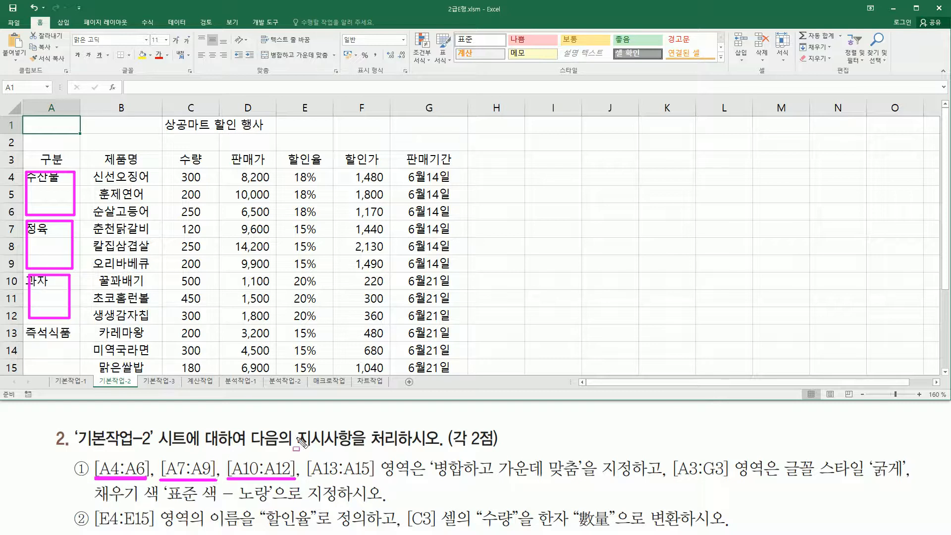
{"action": "left_click_drag", "start_coordinate": [307, 479], "coordinate": [375, 479]}
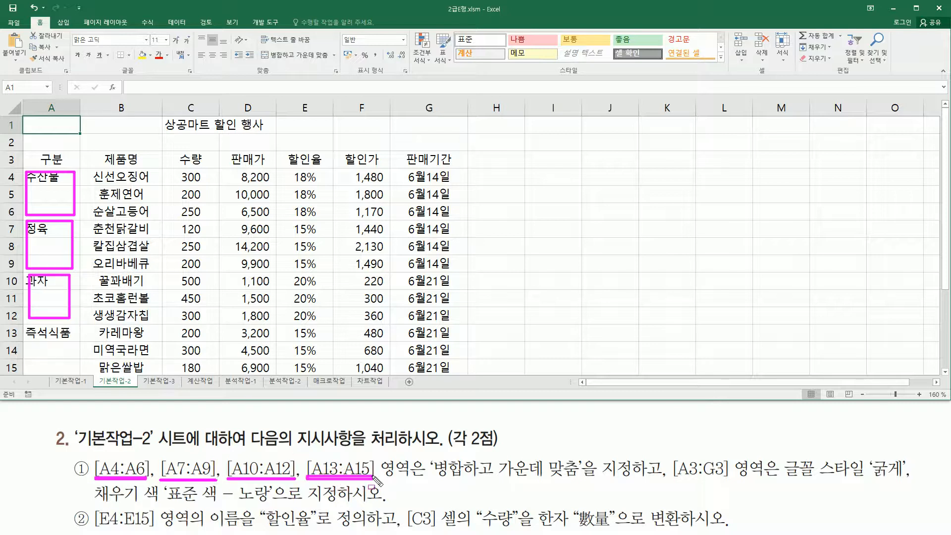
{"action": "mouse_move", "coordinate": [29, 328]}
{"action": "left_mouse_down"}
{"action": "mouse_move", "coordinate": [74, 347]}
{"action": "mouse_move", "coordinate": [77, 381]}
{"action": "left_mouse_up"}
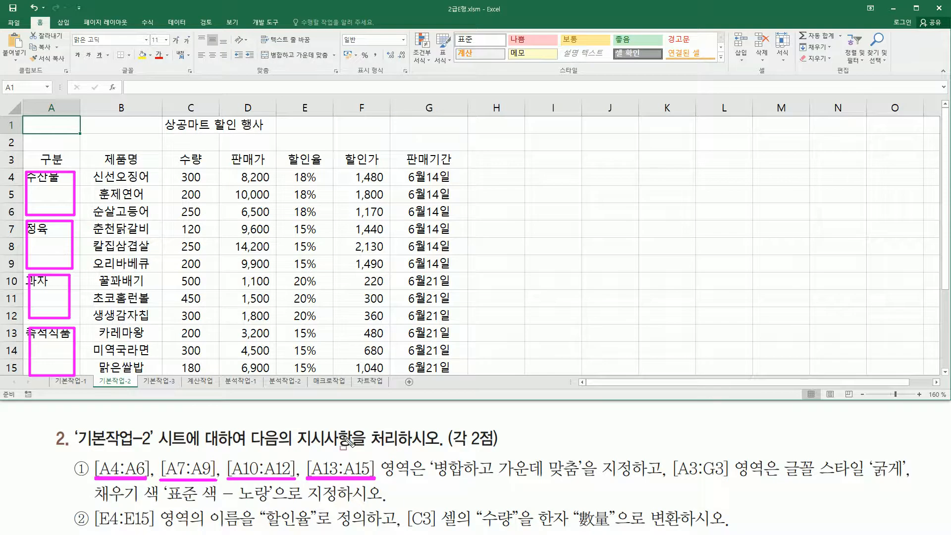
{"action": "left_click_drag", "start_coordinate": [428, 455], "coordinate": [582, 483]}
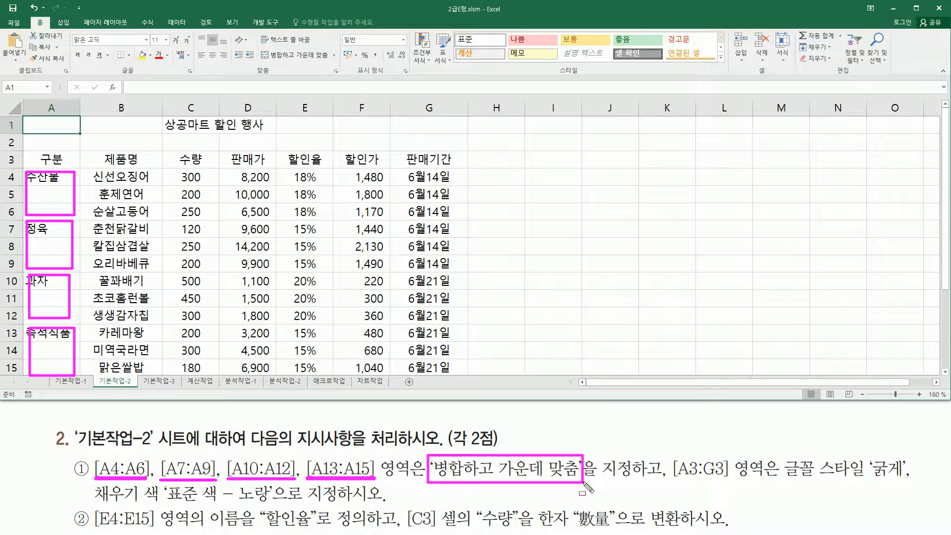
{"action": "left_click_drag", "start_coordinate": [663, 449], "coordinate": [663, 490]}
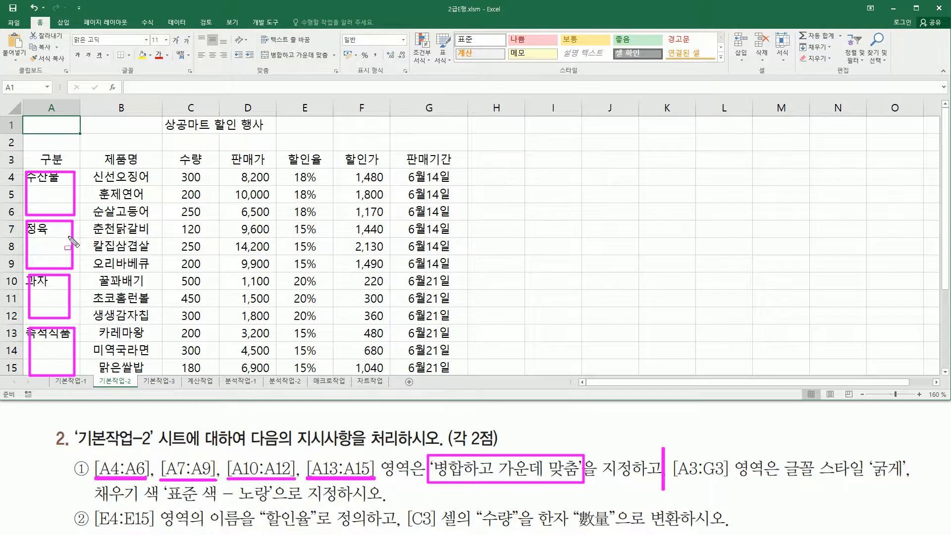
{"action": "key", "text": "Escape"}
- Merge and center each of the ranges A4:A6, A7:A9, A10:A12 and A13:A15 separately
{"action": "left_click_drag", "start_coordinate": [53, 179], "coordinate": [69, 207]}
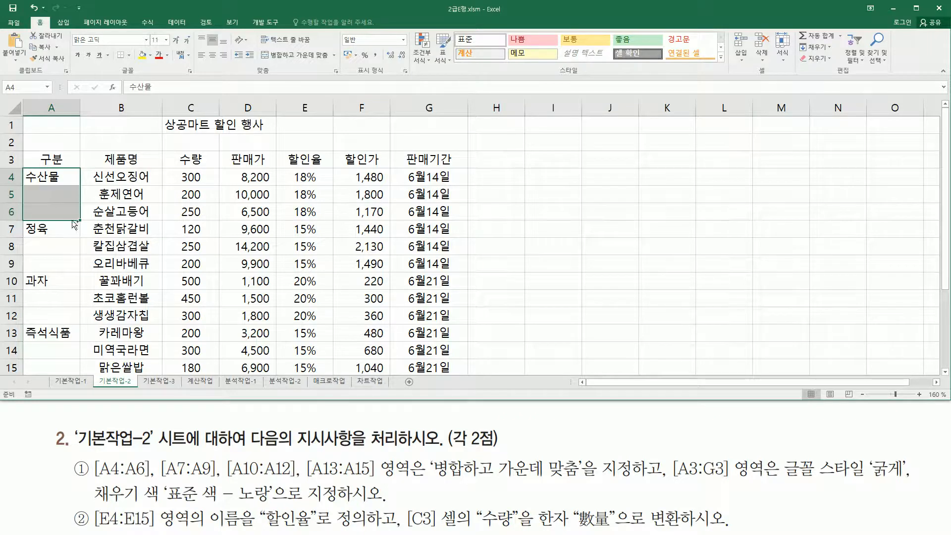
{"action": "left_click_drag", "start_coordinate": [61, 235], "coordinate": [62, 368], "text": "ctrl"}
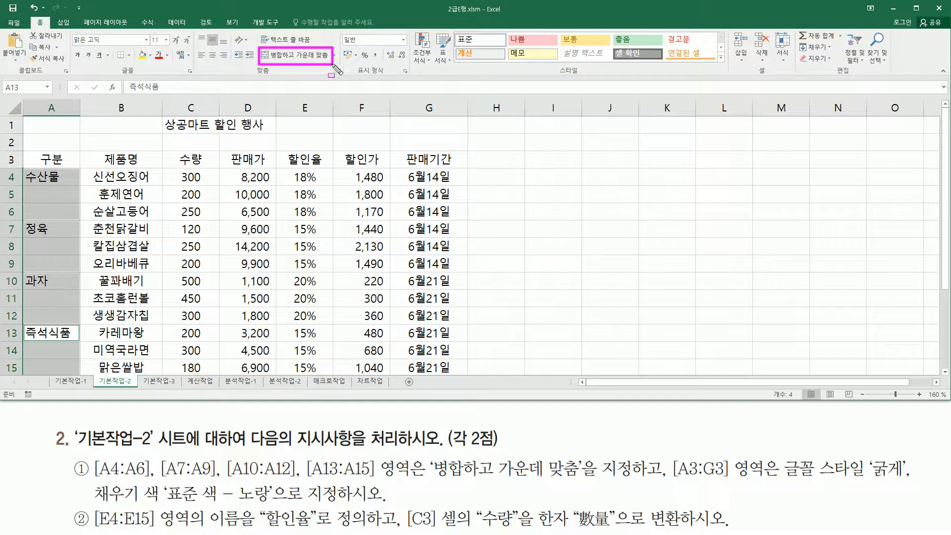
{"action": "left_click", "coordinate": [290, 56]}
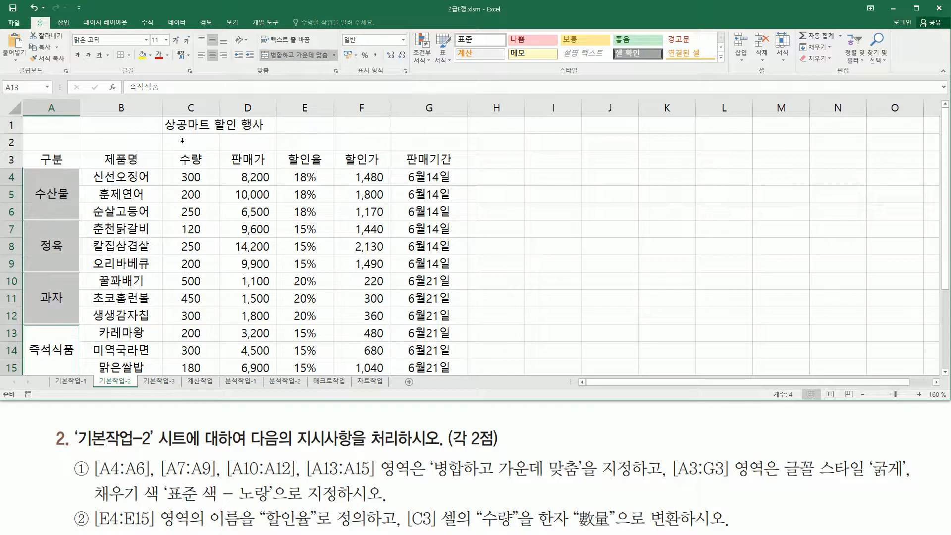
- Check each merged category cell in column A between rows 4 and 15
{"action": "left_click", "coordinate": [62, 201]}
{"action": "left_click", "coordinate": [57, 243]}
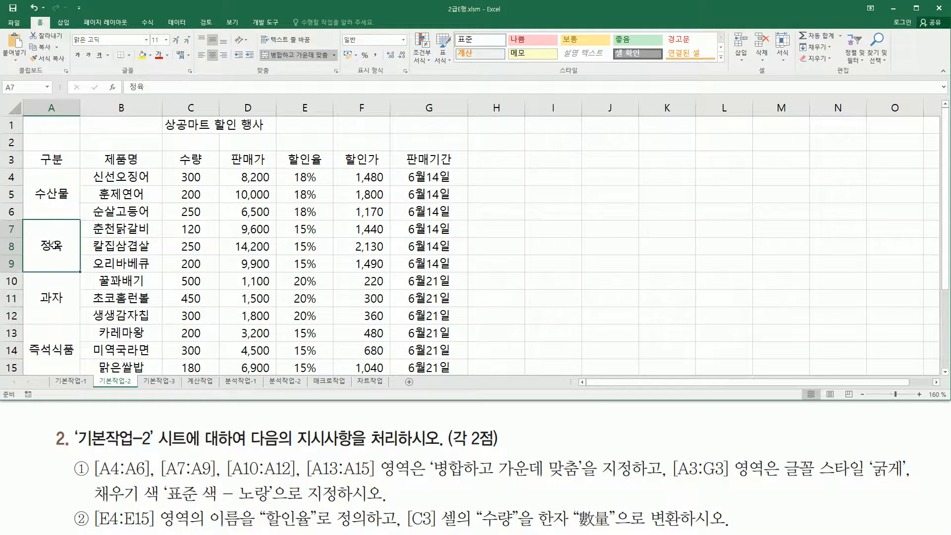
{"action": "left_click", "coordinate": [63, 291]}
{"action": "left_click", "coordinate": [49, 347]}
{"action": "left_click", "coordinate": [50, 305]}
{"action": "left_click", "coordinate": [52, 249]}
{"action": "left_click", "coordinate": [52, 198]}
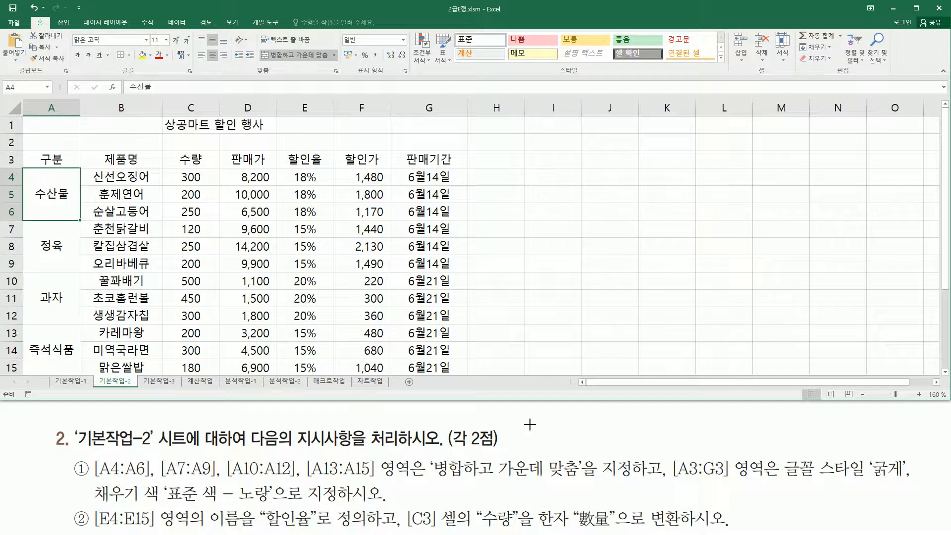
{"action": "mouse_move", "coordinate": [644, 444]}
{"action": "left_mouse_down"}
{"action": "mouse_move", "coordinate": [648, 495]}
{"action": "mouse_move", "coordinate": [766, 478]}
{"action": "left_mouse_up"}
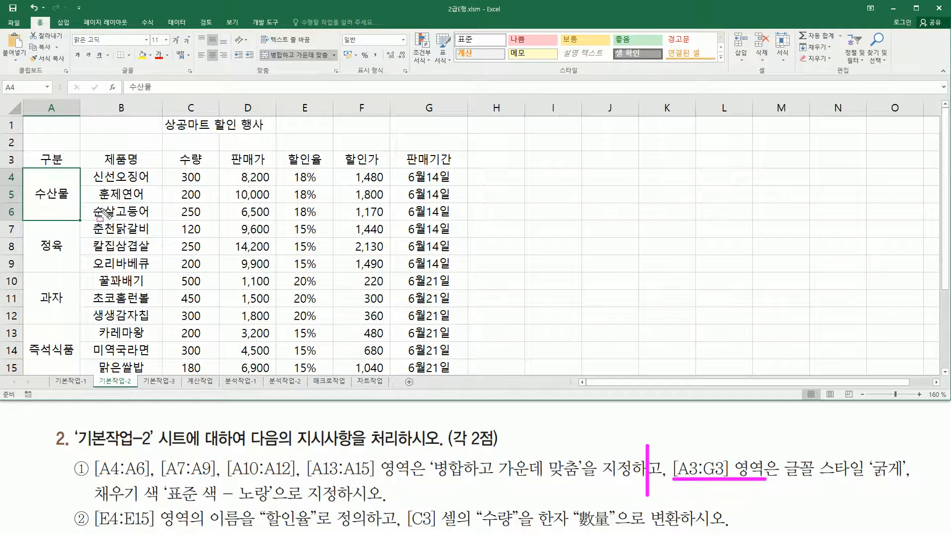
{"action": "left_click_drag", "start_coordinate": [35, 151], "coordinate": [68, 168]}
{"action": "left_click_drag", "start_coordinate": [70, 169], "coordinate": [459, 170]}
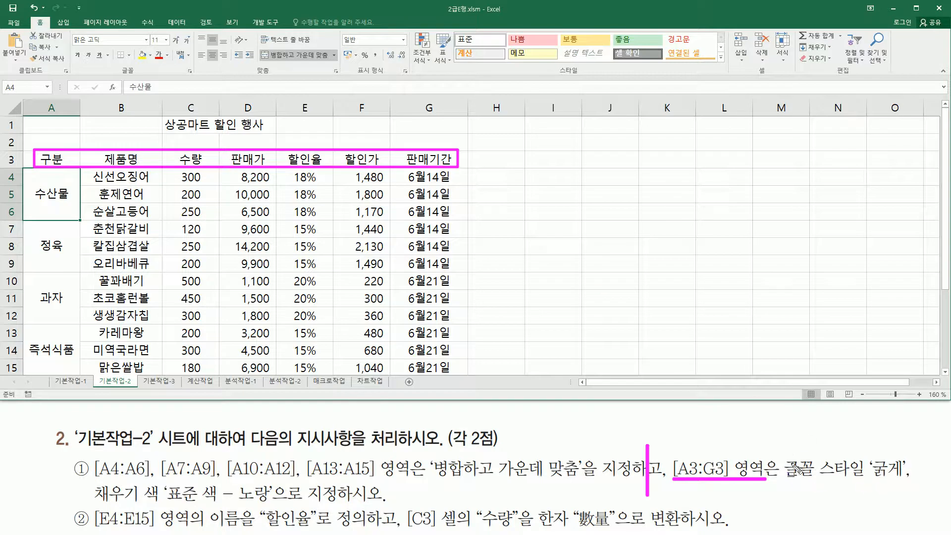
{"action": "left_click_drag", "start_coordinate": [782, 446], "coordinate": [913, 487]}
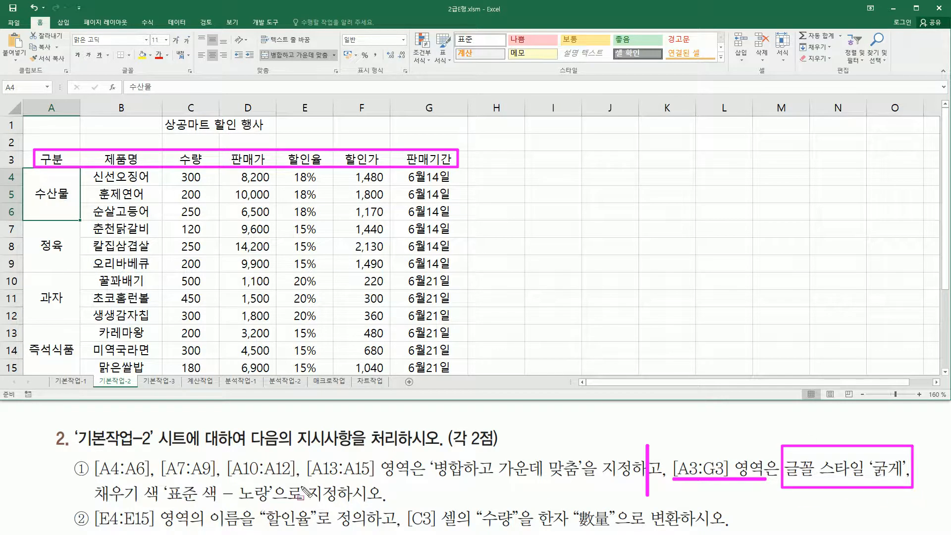
{"action": "mouse_move", "coordinate": [89, 477]}
{"action": "left_mouse_down"}
{"action": "mouse_move", "coordinate": [209, 508]}
{"action": "mouse_move", "coordinate": [296, 508]}
{"action": "mouse_move", "coordinate": [285, 507]}
{"action": "left_mouse_up"}
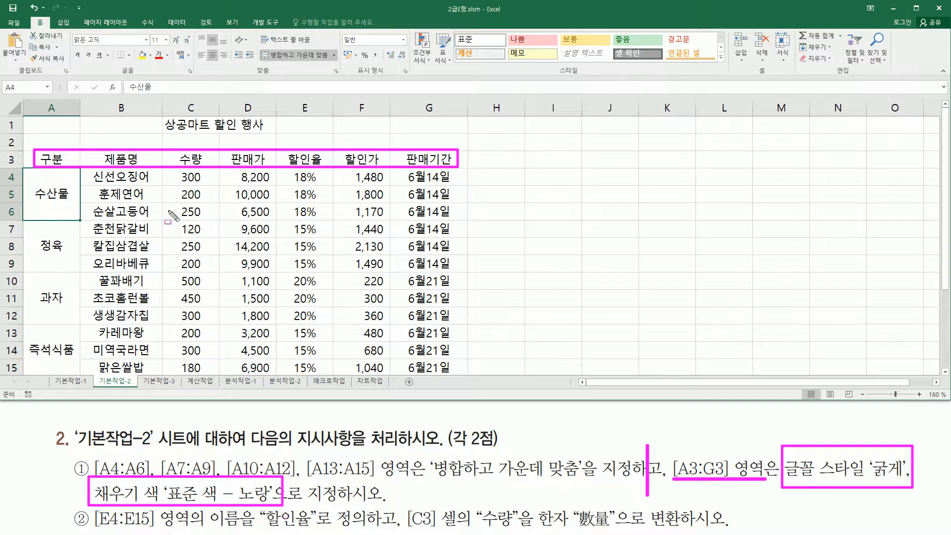
{"action": "key", "text": "Escape"}
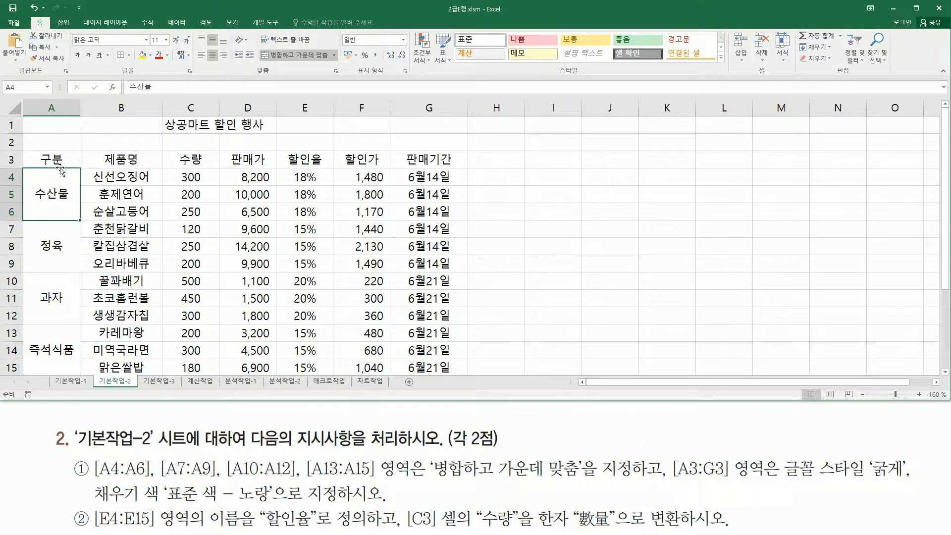
- Make the header cells A3:G3 bold and fill them with the standard yellow colour
{"action": "left_click", "coordinate": [35, 159]}
{"action": "key", "text": "ctrl+z"}
{"action": "left_click_drag", "start_coordinate": [45, 158], "coordinate": [425, 159]}
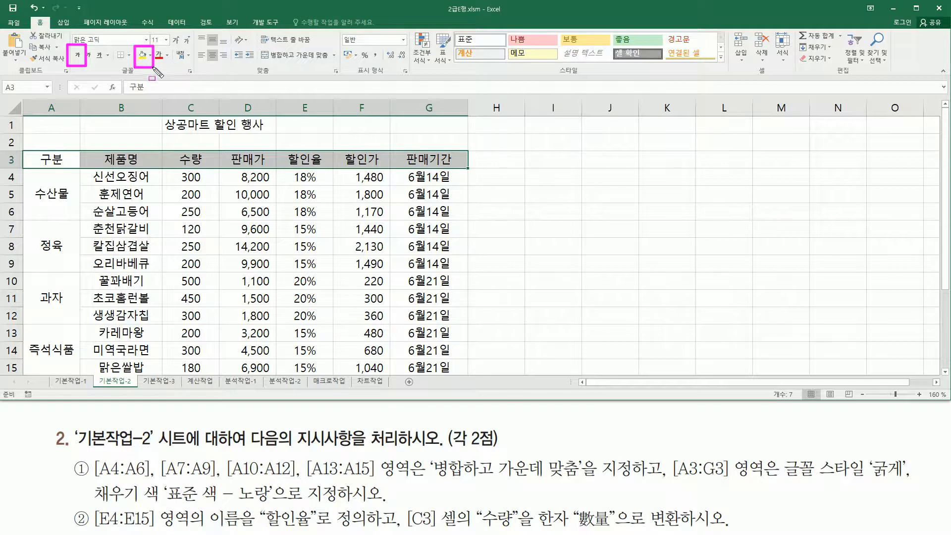
{"action": "left_click", "coordinate": [77, 56]}
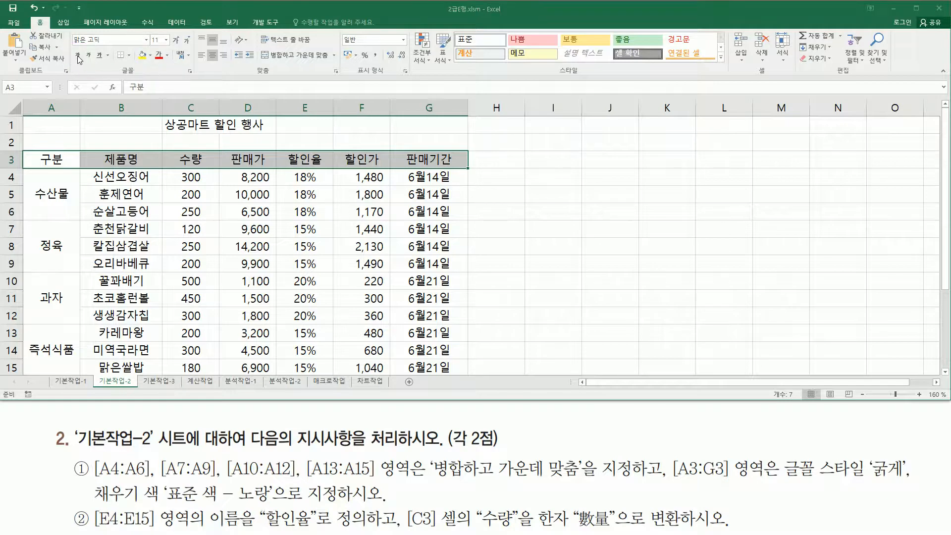
{"action": "left_click", "coordinate": [150, 56]}
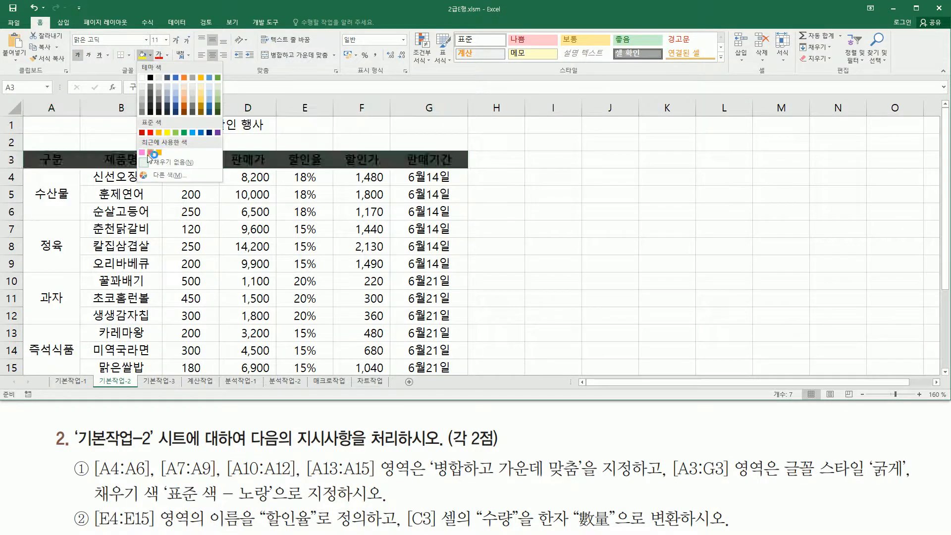
{"action": "left_click", "coordinate": [167, 134]}
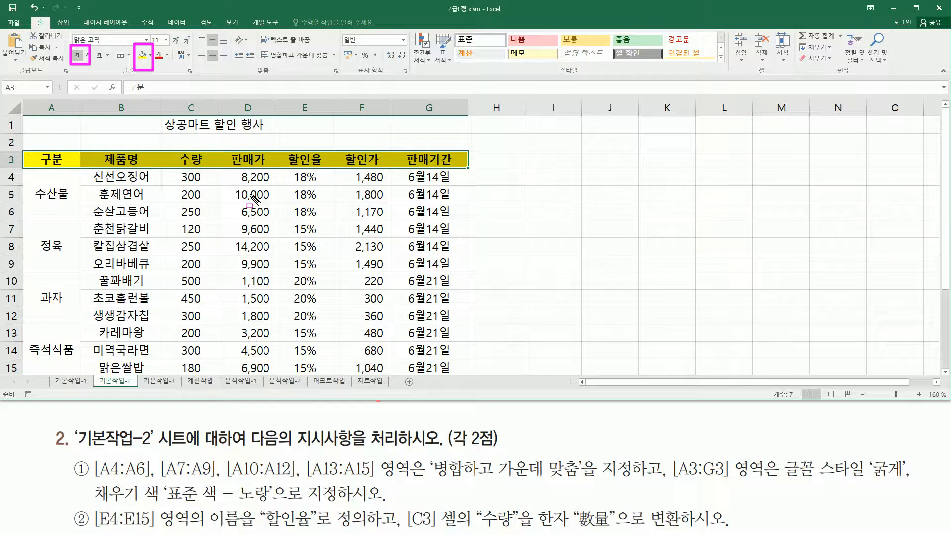
{"action": "left_click", "coordinate": [240, 438]}
{"action": "mouse_move", "coordinate": [88, 512]}
{"action": "left_mouse_down"}
{"action": "mouse_move", "coordinate": [124, 532]}
{"action": "mouse_move", "coordinate": [196, 532]}
{"action": "left_mouse_up"}
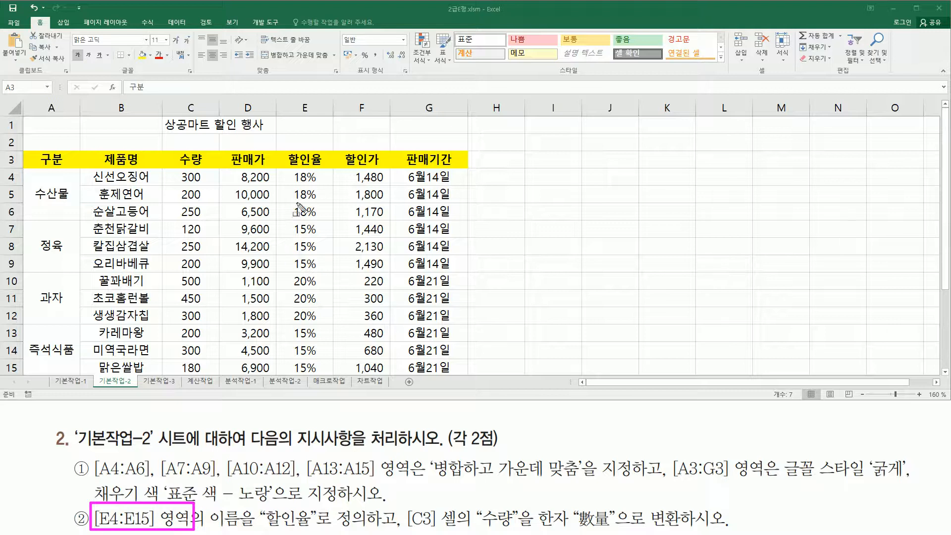
{"action": "mouse_move", "coordinate": [281, 181]}
{"action": "left_mouse_down"}
{"action": "mouse_move", "coordinate": [325, 186]}
{"action": "mouse_move", "coordinate": [325, 373]}
{"action": "left_mouse_up"}
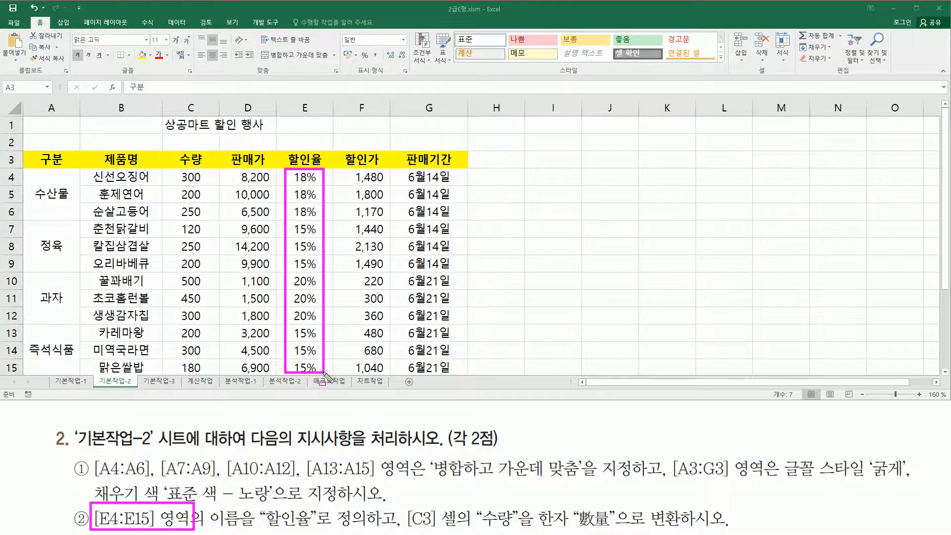
{"action": "left_click_drag", "start_coordinate": [205, 530], "coordinate": [378, 531]}
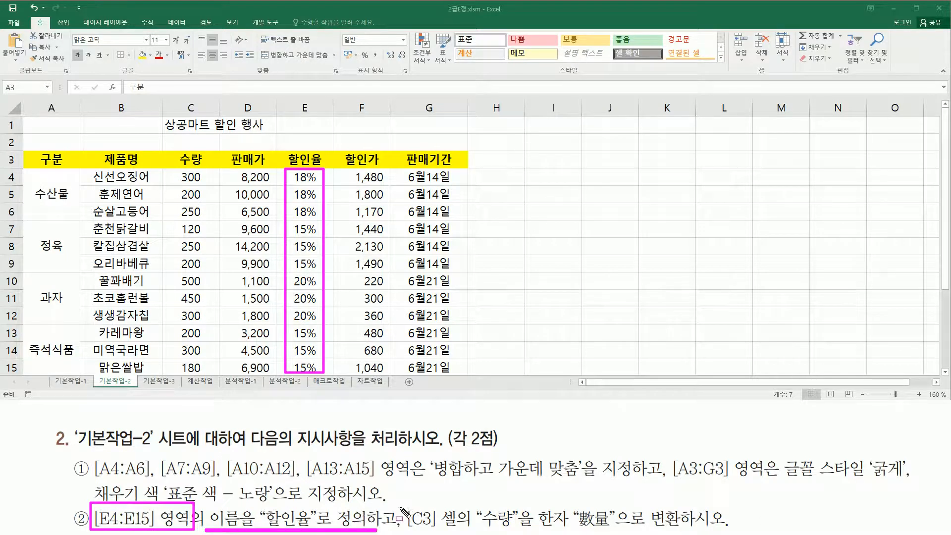
{"action": "left_click_drag", "start_coordinate": [395, 497], "coordinate": [395, 529]}
{"action": "key", "text": "Escape"}
- Define the name 할인율 for the range E4:E15
{"action": "left_click_drag", "start_coordinate": [301, 179], "coordinate": [311, 365]}
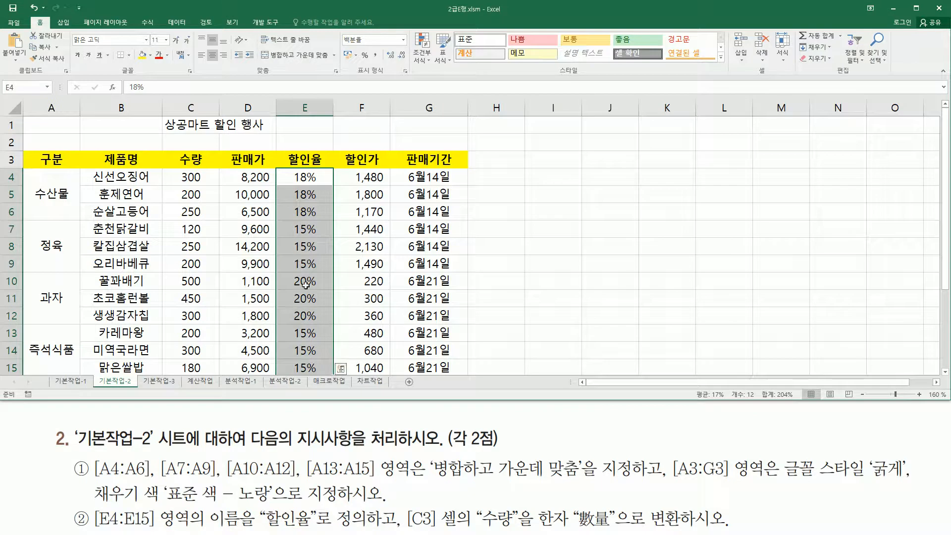
{"action": "left_click_drag", "start_coordinate": [123, 78], "coordinate": [212, 94]}
{"action": "mouse_move", "coordinate": [2, 79]}
{"action": "left_mouse_down"}
{"action": "mouse_move", "coordinate": [35, 99]}
{"action": "mouse_move", "coordinate": [53, 98]}
{"action": "left_mouse_up"}
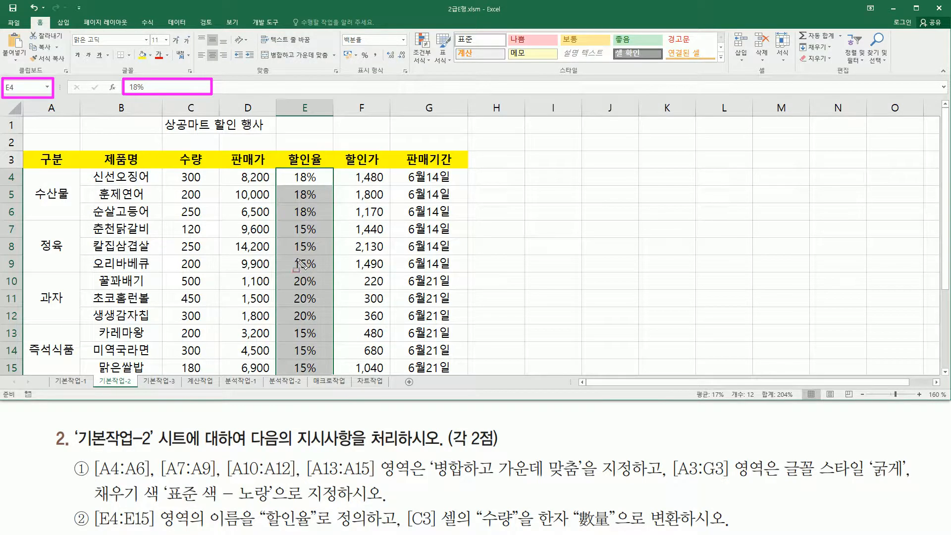
{"action": "key", "text": "Escape"}
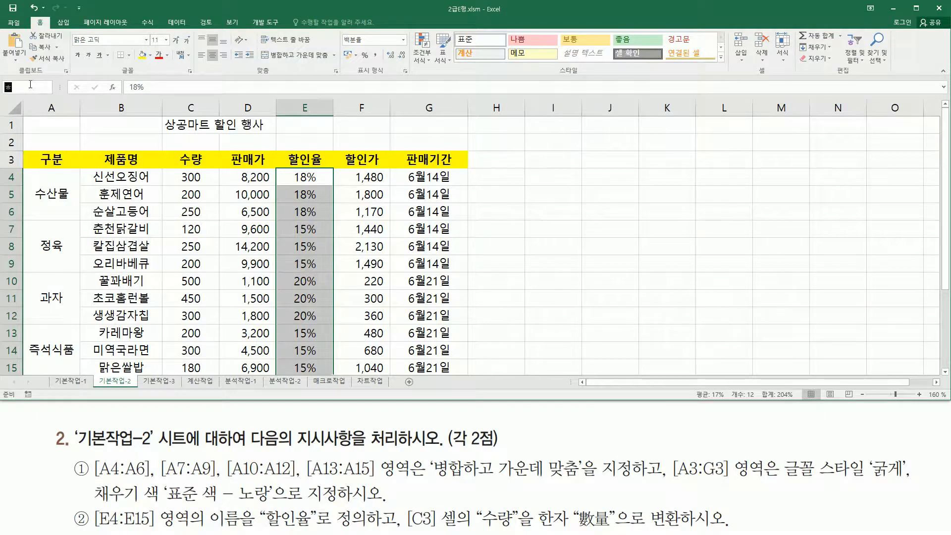
{"action": "type", "text": "인율"}
{"action": "key", "text": "Return"}
{"action": "key", "text": "Escape"}
- Reselect the range E4:E15 to check its defined name
{"action": "left_click", "coordinate": [575, 211]}
{"action": "left_click", "coordinate": [611, 219]}
{"action": "left_click", "coordinate": [565, 261]}
{"action": "left_click", "coordinate": [476, 229]}
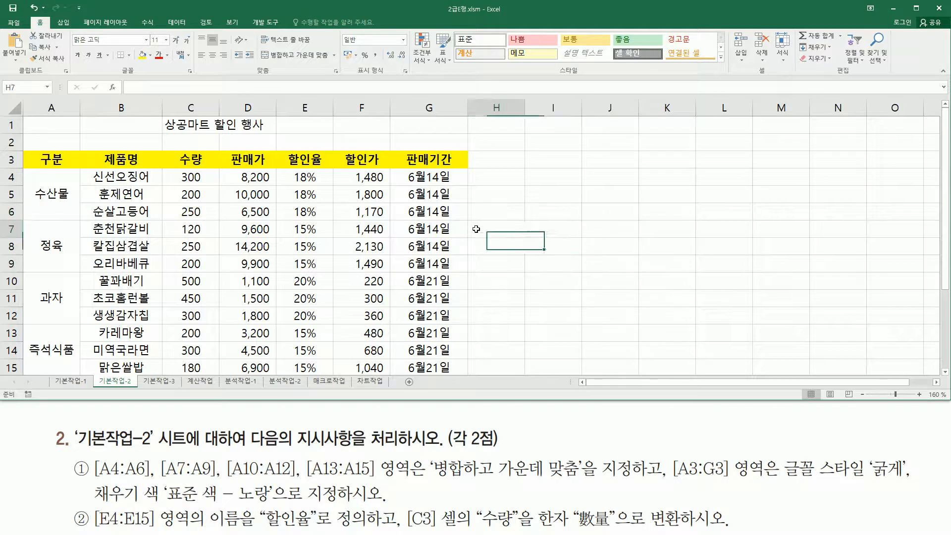
{"action": "left_click", "coordinate": [426, 218]}
{"action": "left_click_drag", "start_coordinate": [305, 176], "coordinate": [321, 360]}
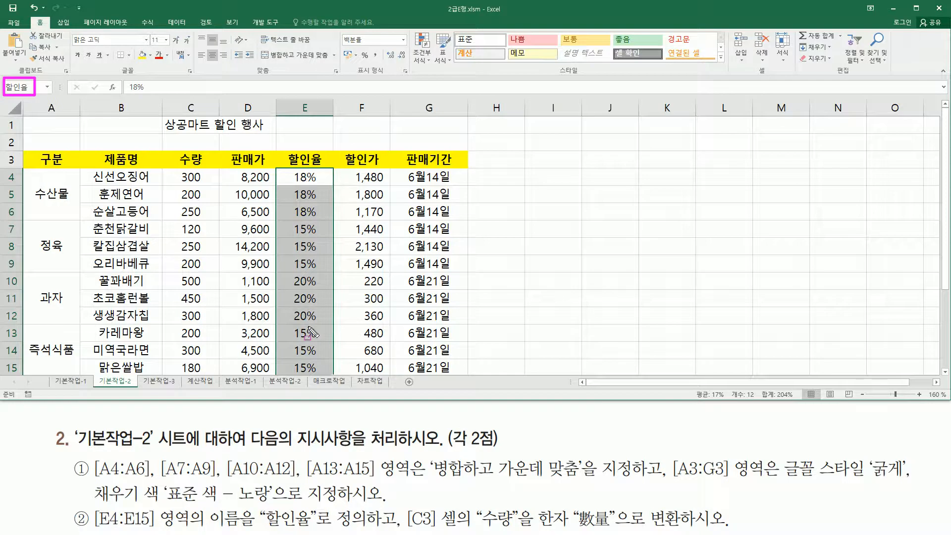
{"action": "mouse_move", "coordinate": [399, 502]}
{"action": "left_mouse_down"}
{"action": "mouse_move", "coordinate": [401, 532]}
{"action": "mouse_move", "coordinate": [473, 531]}
{"action": "left_mouse_up"}
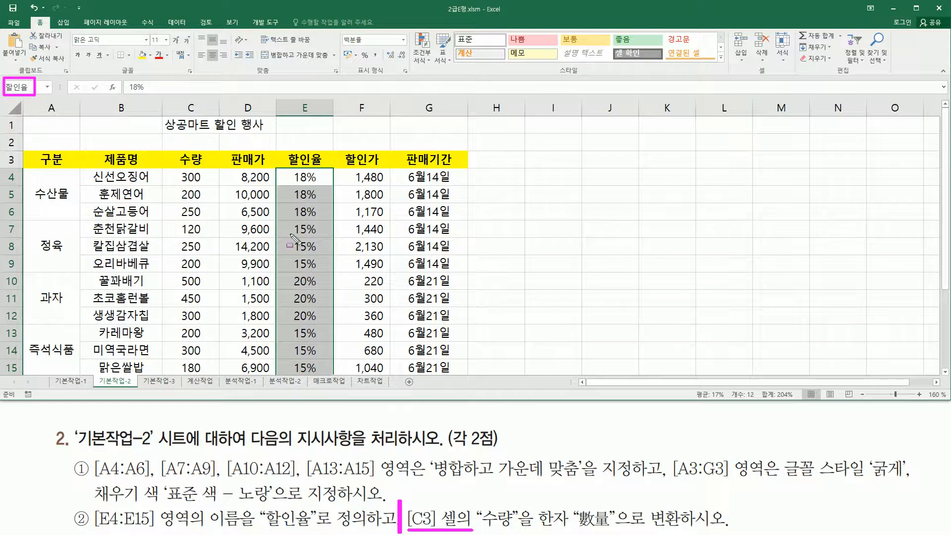
{"action": "mouse_move", "coordinate": [170, 148]}
{"action": "left_mouse_down"}
{"action": "mouse_move", "coordinate": [184, 165]}
{"action": "mouse_move", "coordinate": [212, 167]}
{"action": "left_mouse_up"}
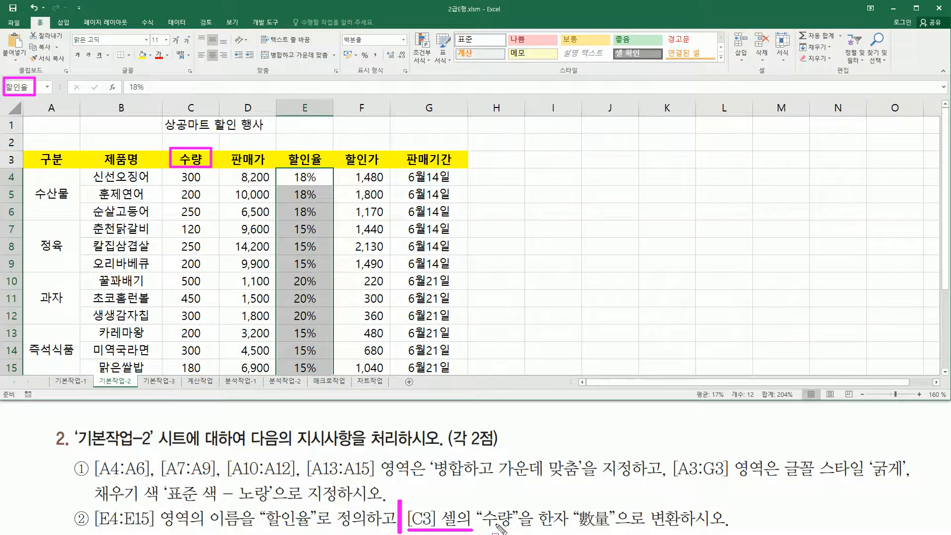
{"action": "left_click_drag", "start_coordinate": [539, 526], "coordinate": [621, 528]}
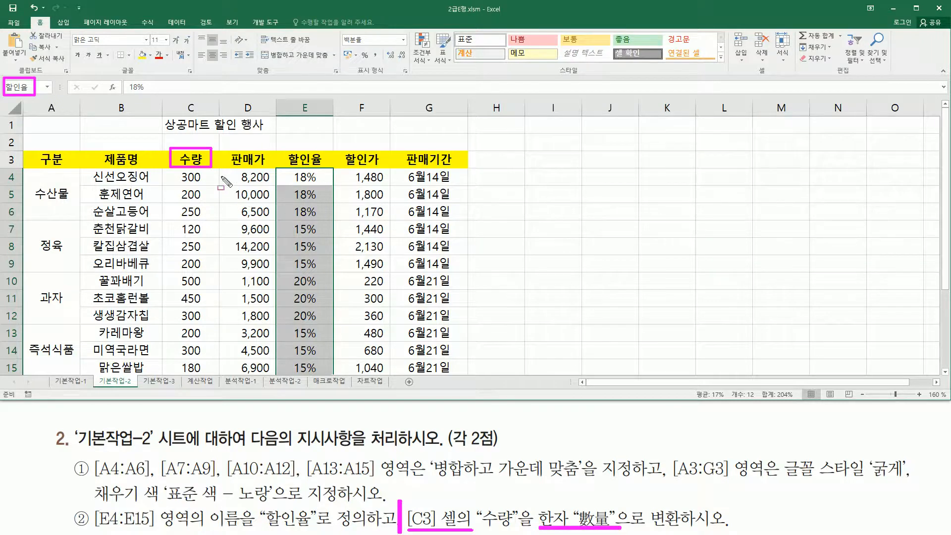
{"action": "key", "text": "Escape"}
- Convert the header text 수량 in cell C3 to the Hanja 數量 and commit the cell
{"action": "left_click", "coordinate": [190, 156]}
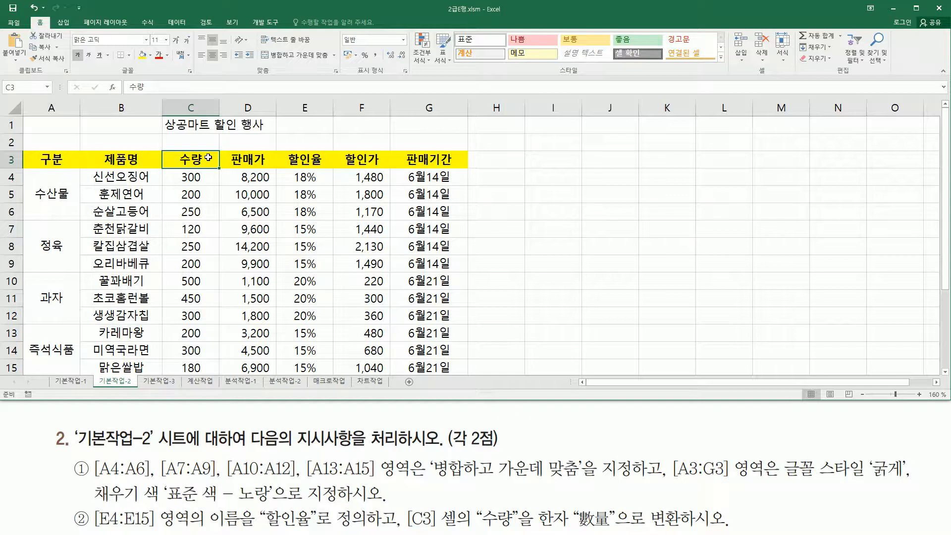
{"action": "double_click", "coordinate": [208, 157]}
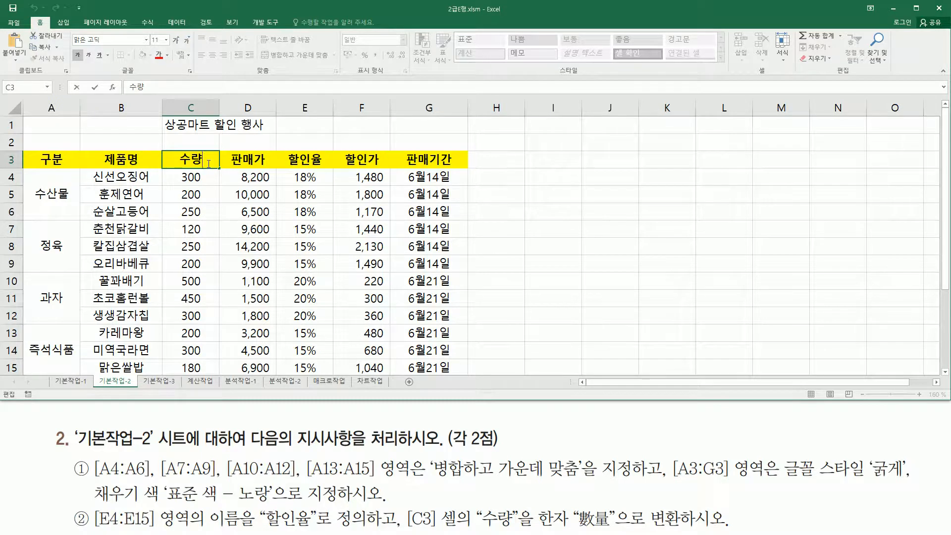
{"action": "key", "text": "Hangul_Hanja"}
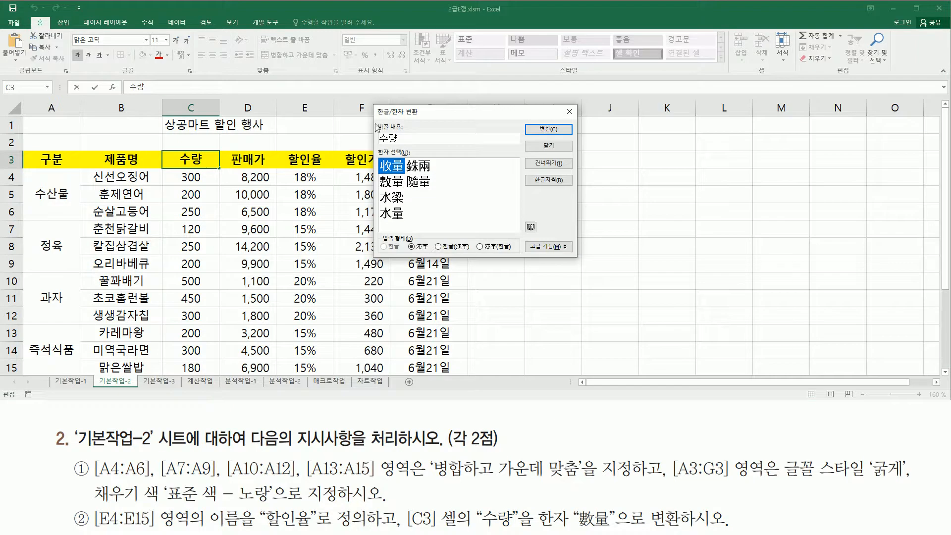
{"action": "mouse_move", "coordinate": [372, 102]}
{"action": "left_mouse_down"}
{"action": "mouse_move", "coordinate": [378, 149]}
{"action": "mouse_move", "coordinate": [542, 257]}
{"action": "mouse_move", "coordinate": [580, 261]}
{"action": "left_mouse_up"}
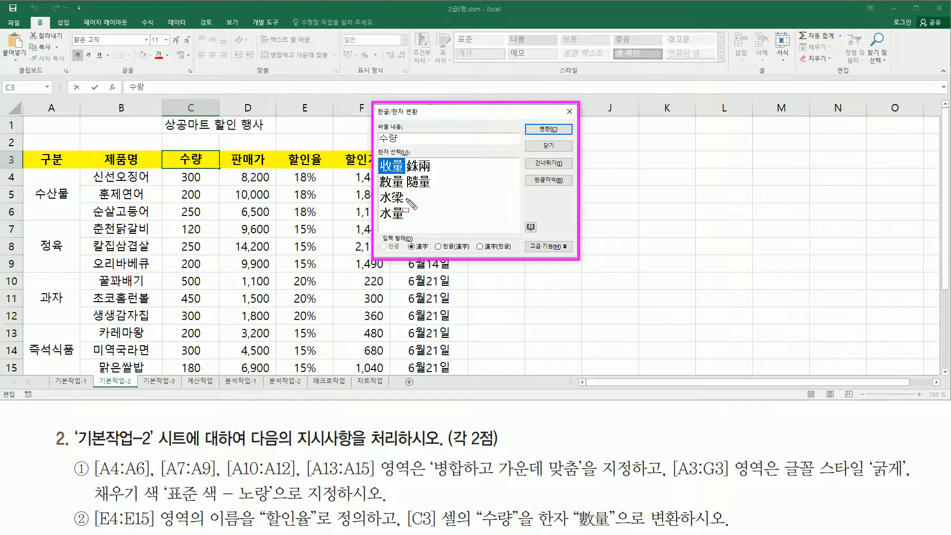
{"action": "left_click_drag", "start_coordinate": [574, 504], "coordinate": [625, 530]}
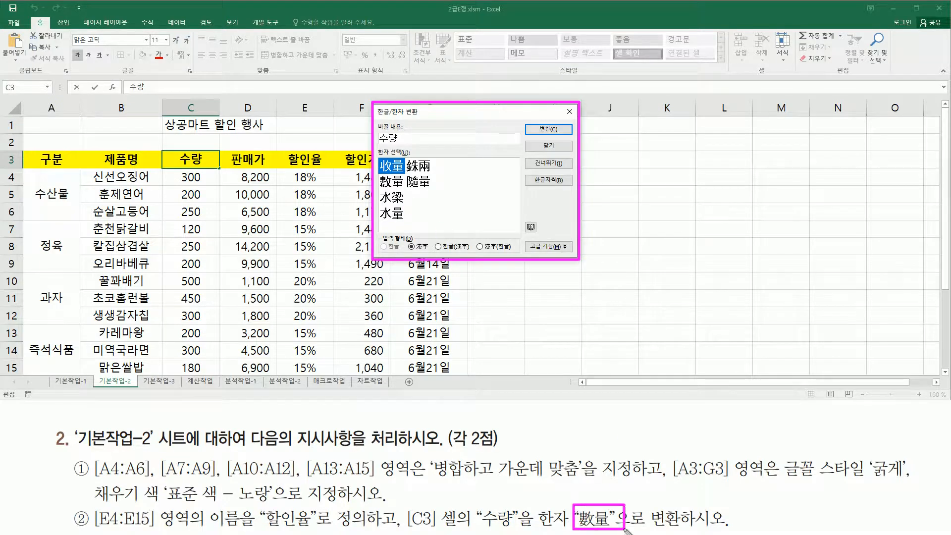
{"action": "left_click_drag", "start_coordinate": [378, 189], "coordinate": [397, 189]}
{"action": "left_click", "coordinate": [395, 184]}
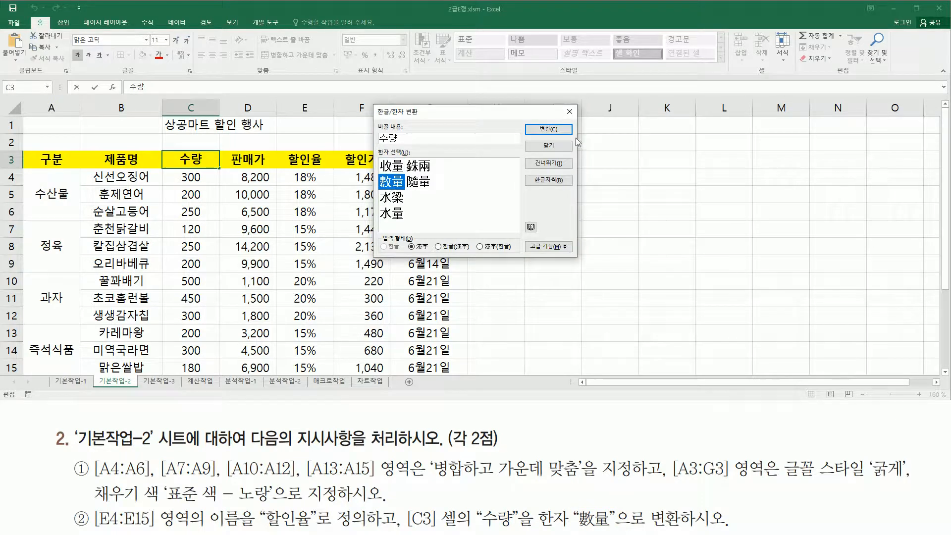
{"action": "left_click_drag", "start_coordinate": [527, 119], "coordinate": [574, 138]}
{"action": "left_click", "coordinate": [551, 129]}
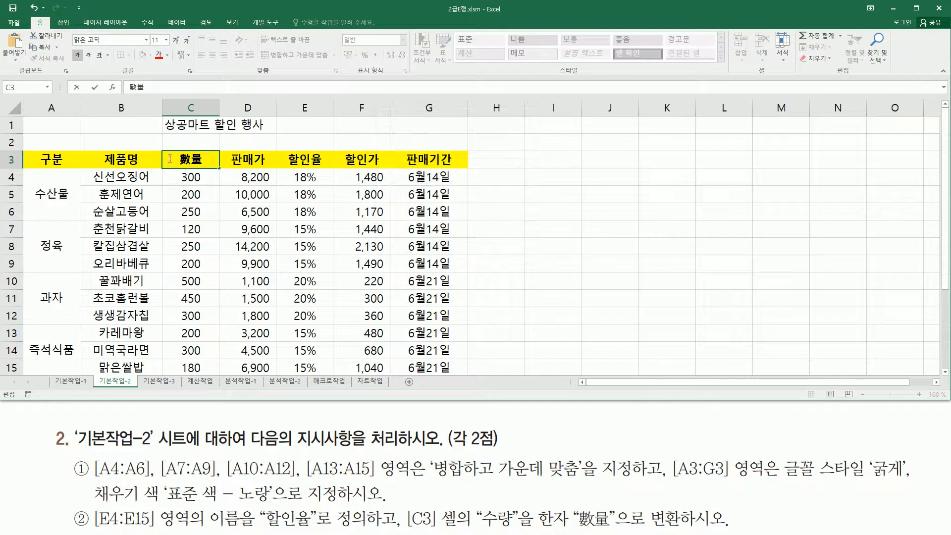
{"action": "left_click_drag", "start_coordinate": [174, 149], "coordinate": [206, 169]}
{"action": "key", "text": "Escape"}
{"action": "key", "text": "Return"}
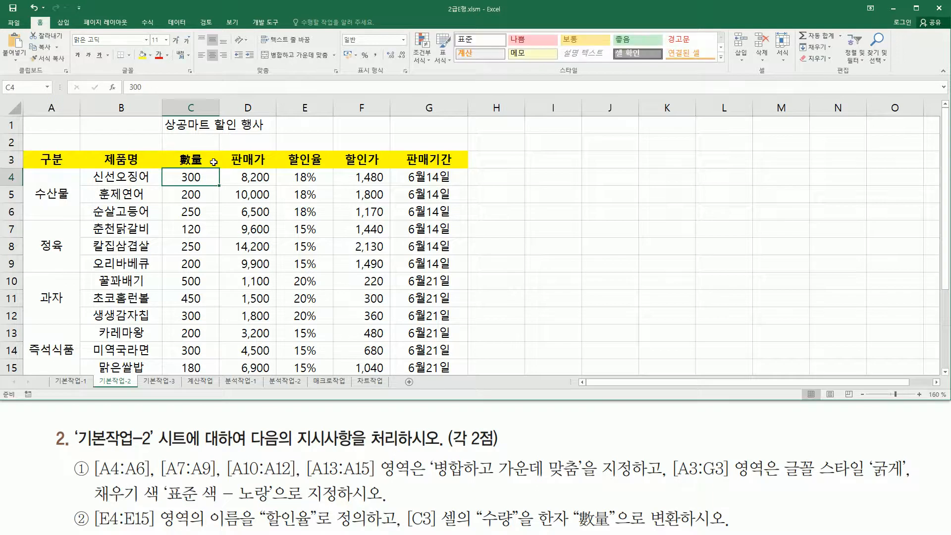
{"action": "left_click", "coordinate": [265, 452]}
{"action": "key", "text": "ctrl+2"}
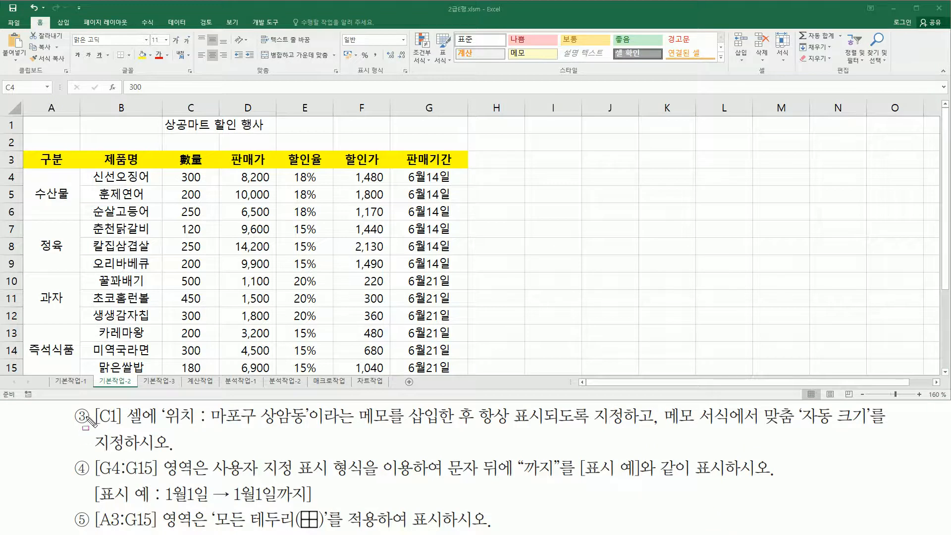
{"action": "mouse_move", "coordinate": [90, 401]}
{"action": "left_mouse_down"}
{"action": "mouse_move", "coordinate": [107, 438]}
{"action": "mouse_move", "coordinate": [146, 429]}
{"action": "left_mouse_up"}
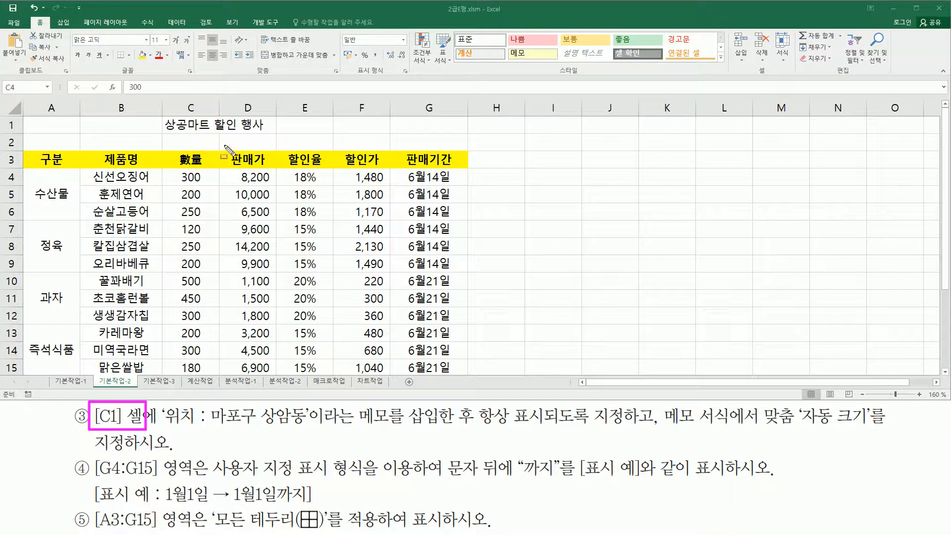
{"action": "left_click_drag", "start_coordinate": [163, 115], "coordinate": [219, 132]}
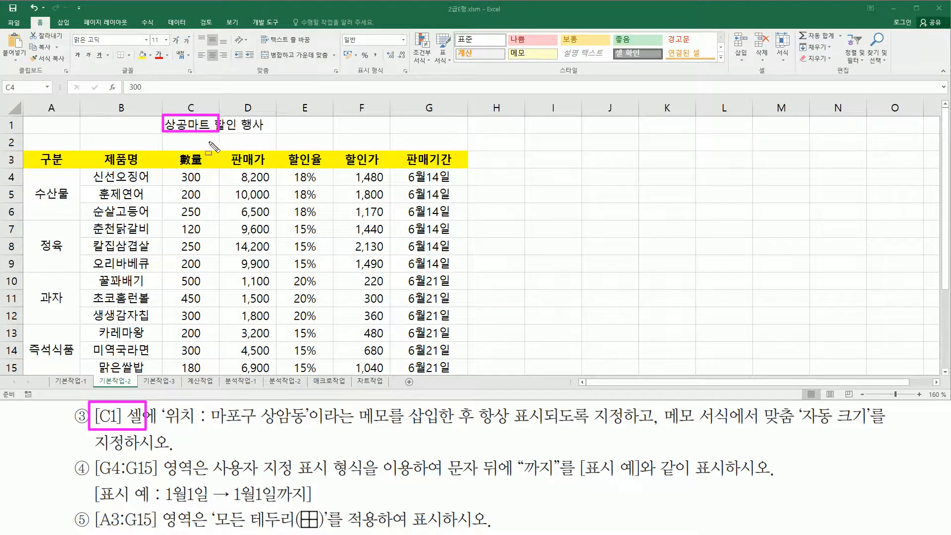
{"action": "left_click_drag", "start_coordinate": [162, 427], "coordinate": [303, 428]}
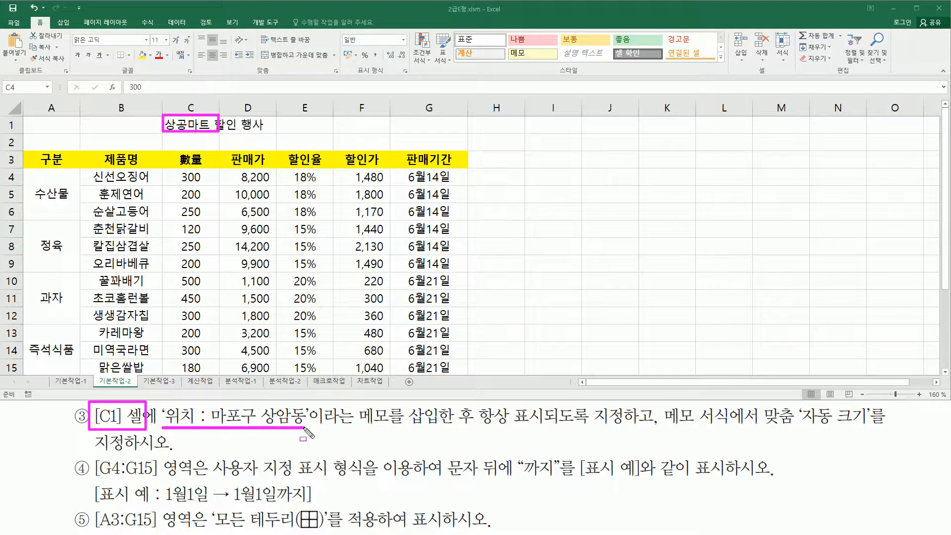
{"action": "mouse_move", "coordinate": [354, 403]}
{"action": "left_mouse_down"}
{"action": "mouse_move", "coordinate": [415, 430]}
{"action": "mouse_move", "coordinate": [622, 427]}
{"action": "left_mouse_up"}
{"action": "left_click_drag", "start_coordinate": [663, 404], "coordinate": [736, 432]}
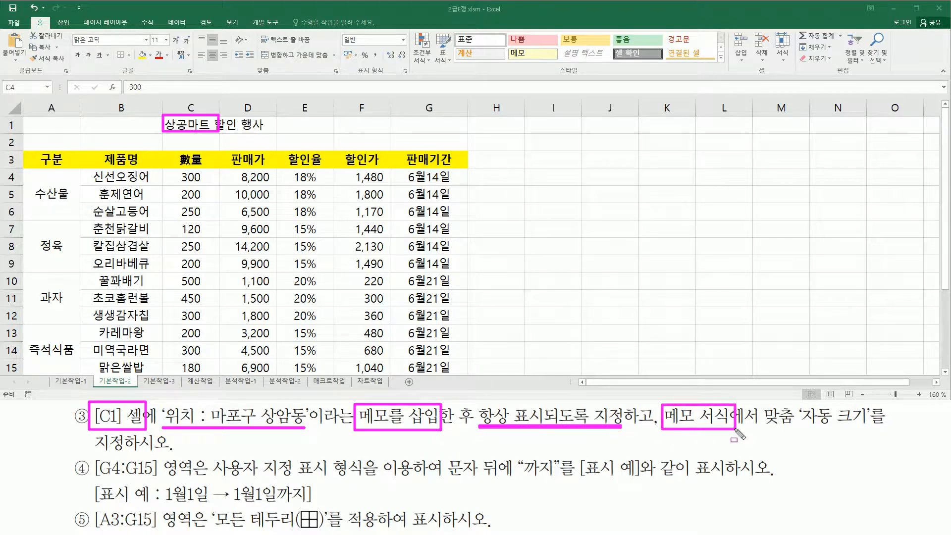
{"action": "mouse_move", "coordinate": [761, 403]}
{"action": "left_mouse_down"}
{"action": "mouse_move", "coordinate": [796, 425]}
{"action": "mouse_move", "coordinate": [871, 428]}
{"action": "left_mouse_up"}
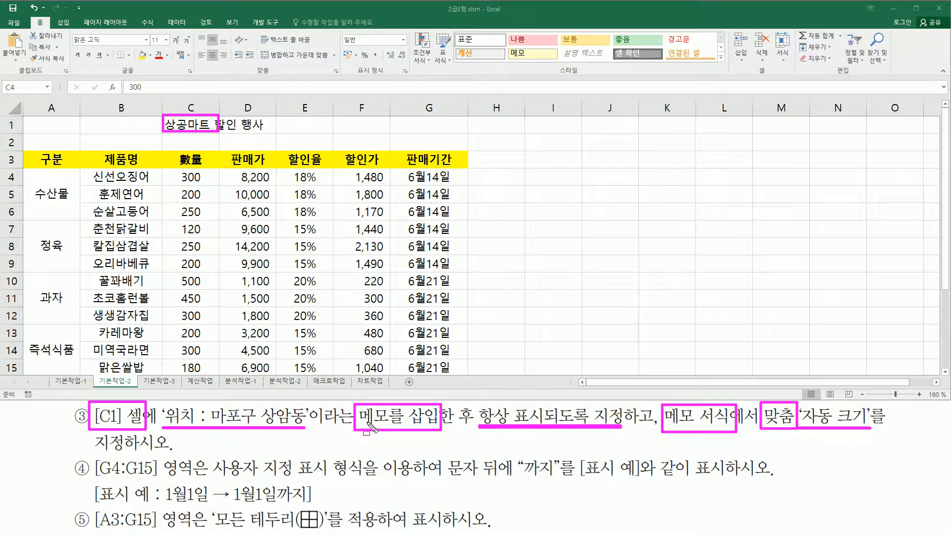
{"action": "key", "text": "Escape"}
- Insert a memo on cell C1, replacing the default author text with 위치 : 마포구 상암동
{"action": "left_click", "coordinate": [195, 128]}
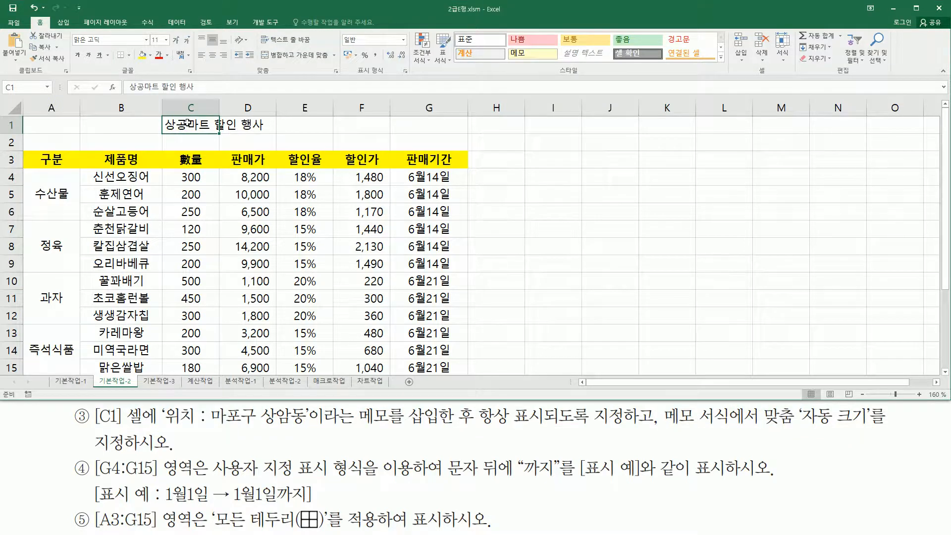
{"action": "right_click", "coordinate": [189, 124]}
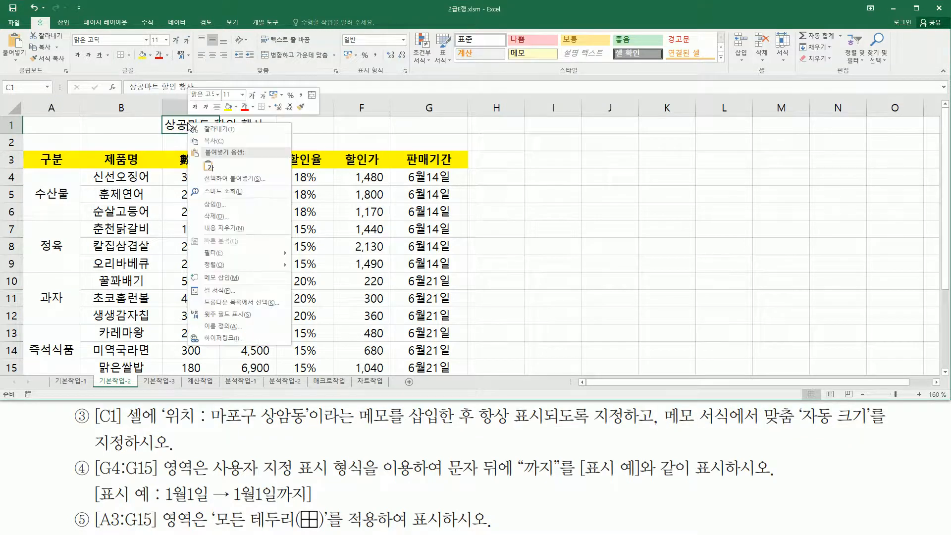
{"action": "left_click", "coordinate": [234, 279]}
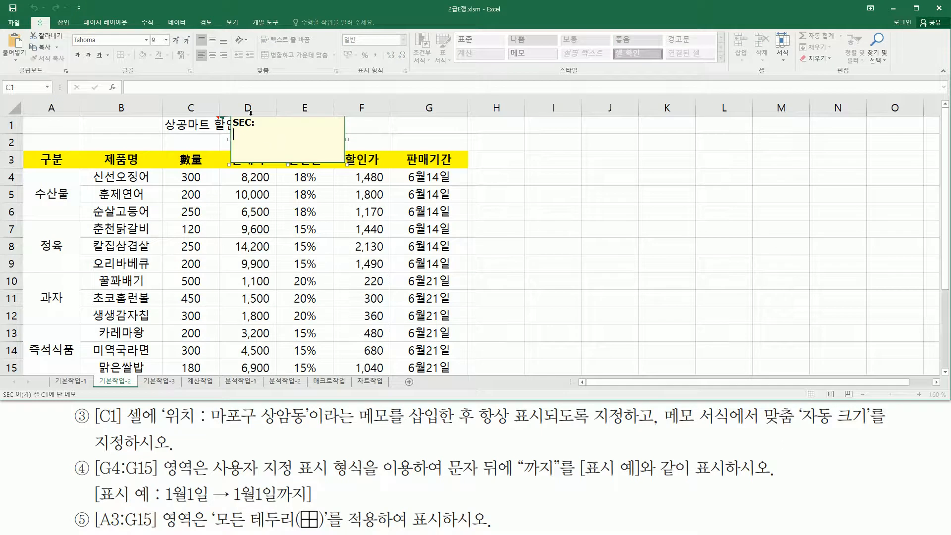
{"action": "key", "text": "BackSpace"}
{"action": "key", "text": "BackSpace"}
{"action": "key", "text": "BackSpace"}
{"action": "key", "text": "BackSpace"}
{"action": "key", "text": "BackSpace"}
{"action": "type", "text": "위치 "}
{"action": "type", "text": ":"}
{"action": "type", "text": " 마포구 사"}
{"action": "type", "text": "ㅇ아ㅁ도"}
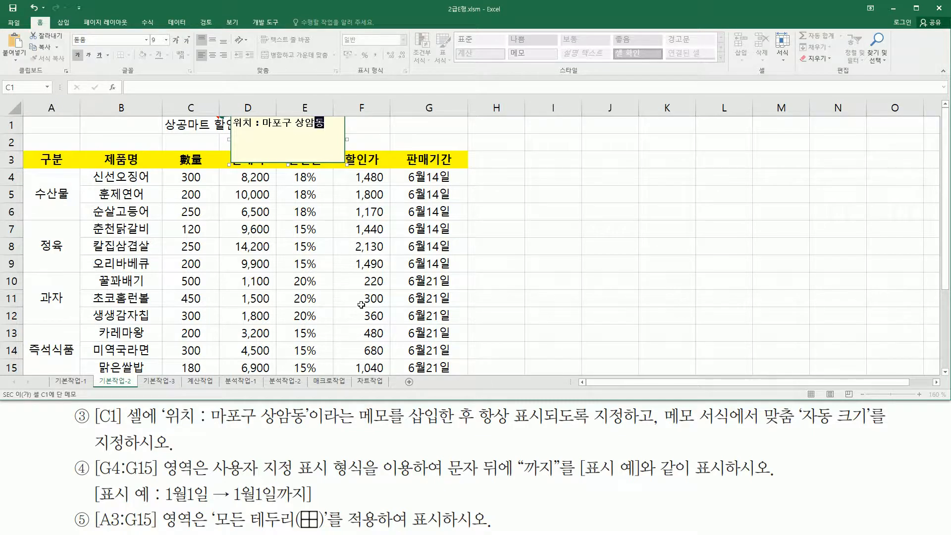
{"action": "left_click_drag", "start_coordinate": [365, 432], "coordinate": [635, 432]}
{"action": "key", "text": "Escape"}
{"action": "left_click", "coordinate": [329, 134]}
{"action": "left_click", "coordinate": [505, 173]}
- Select cells away from C1 to check whether its memo stays displayed
{"action": "left_click", "coordinate": [503, 208]}
{"action": "left_click", "coordinate": [416, 244]}
{"action": "left_click", "coordinate": [308, 243]}
{"action": "left_click", "coordinate": [272, 234]}
{"action": "left_click", "coordinate": [188, 205]}
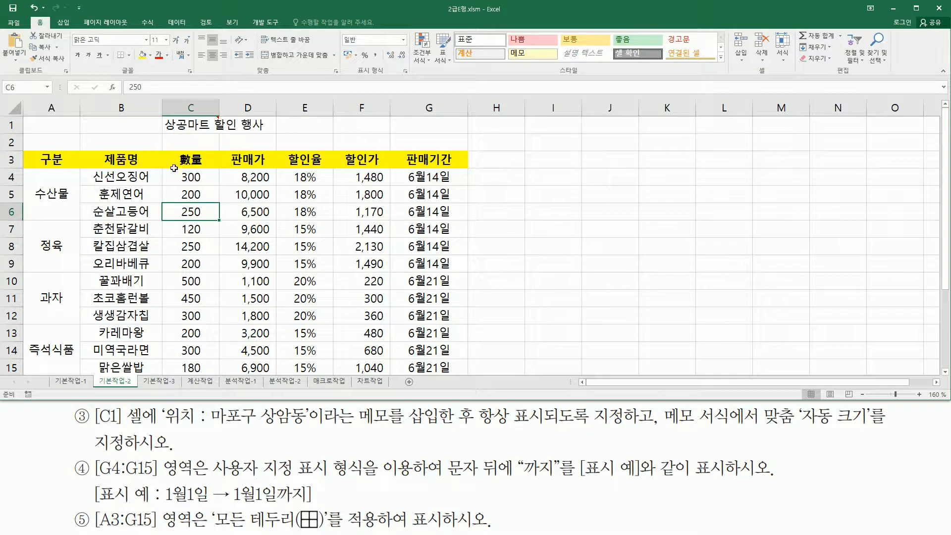
- Set the memo on cell C1 to be always displayed, and check it with other cells selected
{"action": "left_click", "coordinate": [184, 125]}
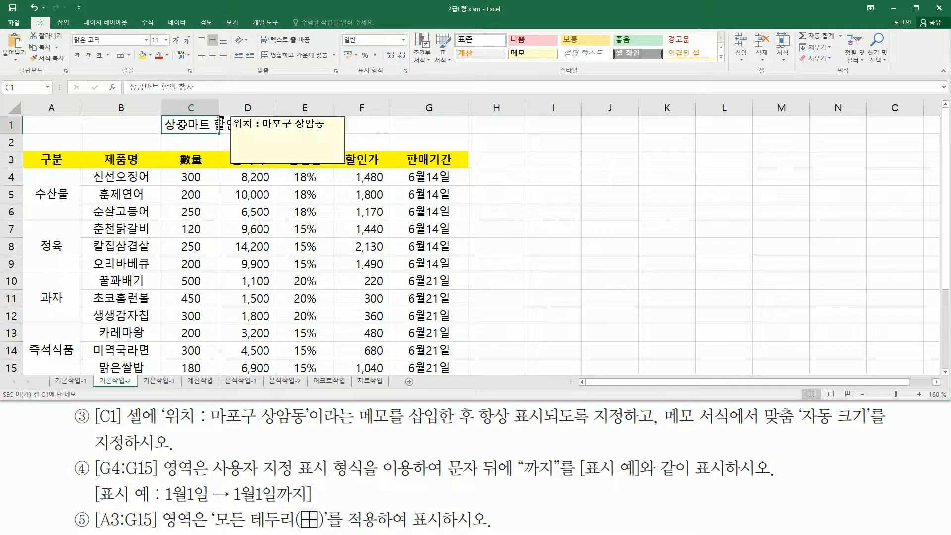
{"action": "right_click", "coordinate": [184, 126]}
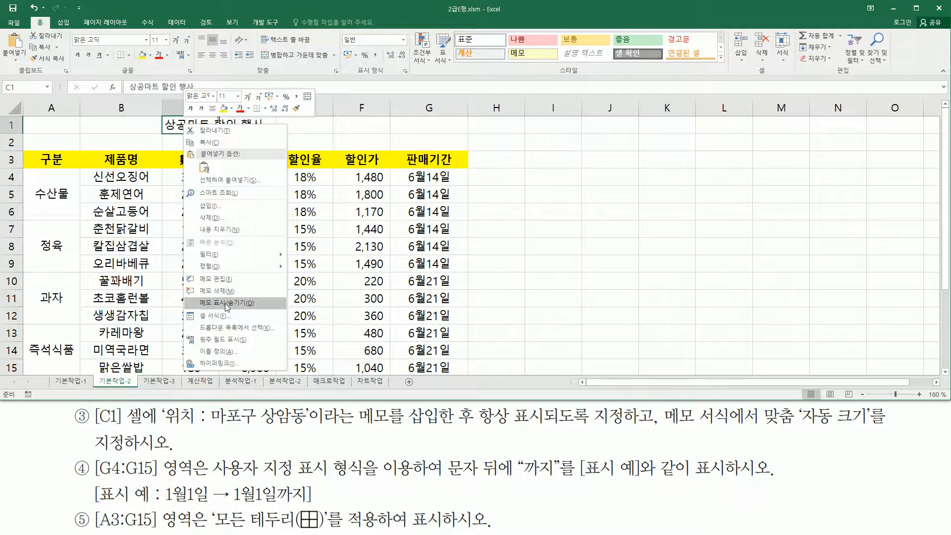
{"action": "left_click", "coordinate": [226, 304]}
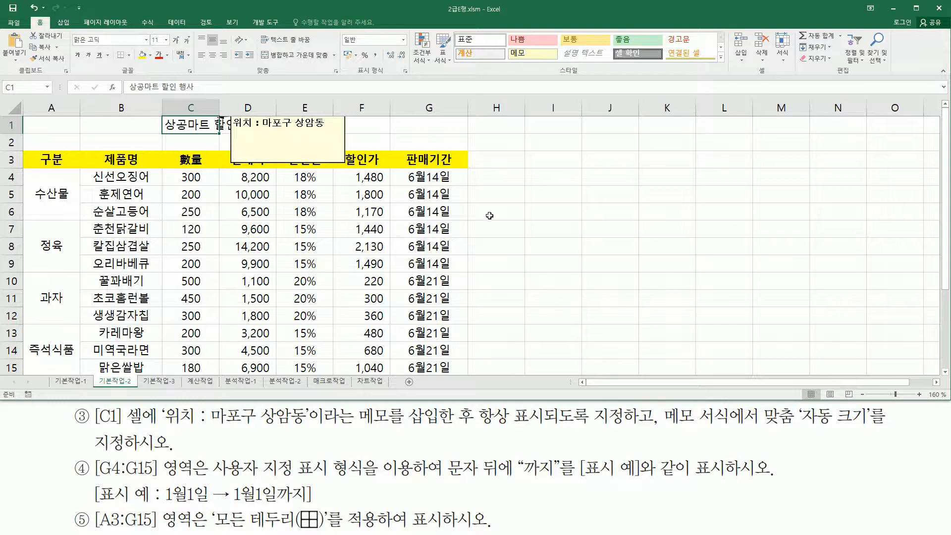
{"action": "left_click", "coordinate": [531, 194]}
{"action": "left_click", "coordinate": [512, 226]}
{"action": "left_click", "coordinate": [411, 236]}
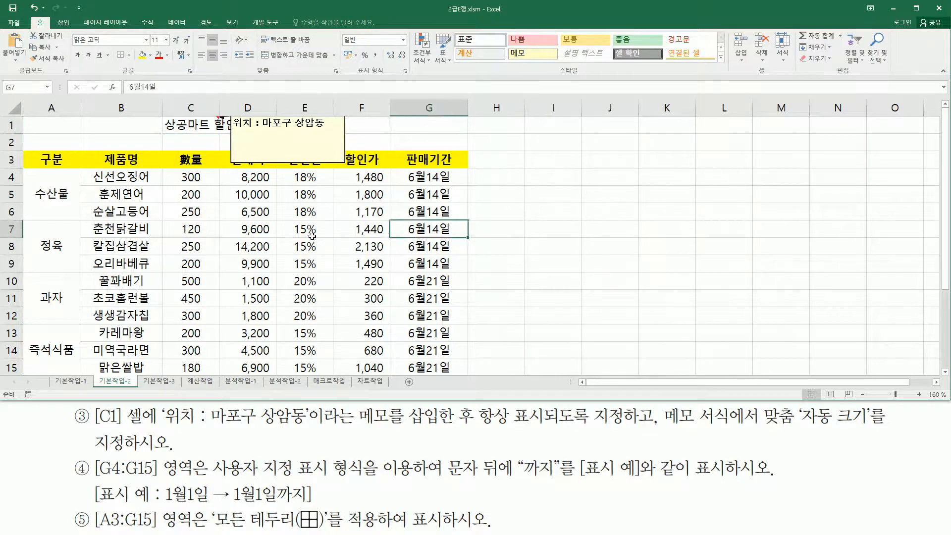
{"action": "left_click", "coordinate": [312, 238]}
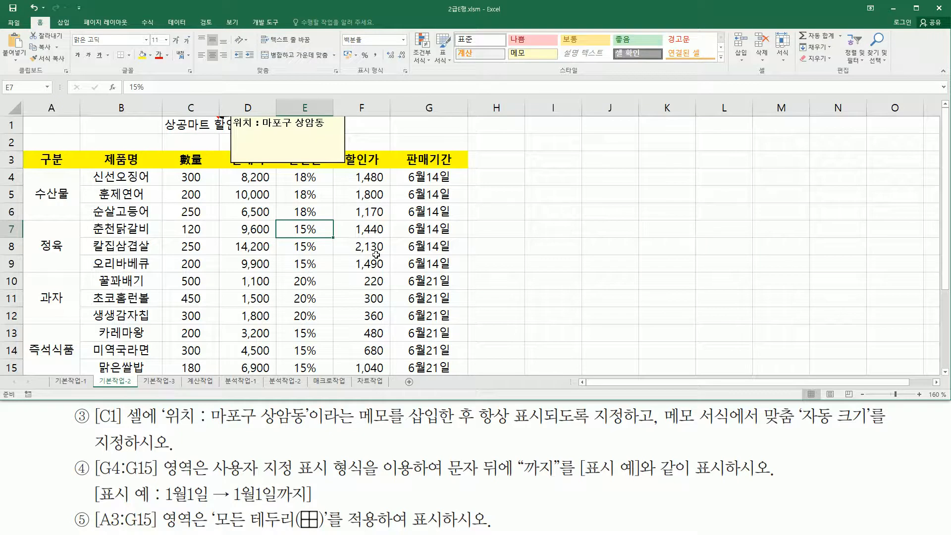
{"action": "mouse_move", "coordinate": [658, 401]}
{"action": "left_mouse_down"}
{"action": "mouse_move", "coordinate": [658, 441]}
{"action": "mouse_move", "coordinate": [753, 436]}
{"action": "left_mouse_up"}
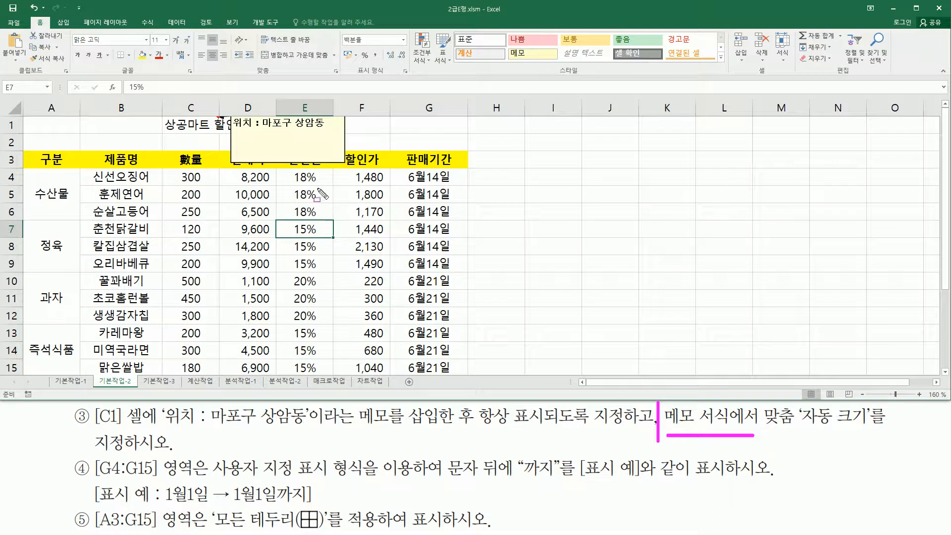
{"action": "key", "text": "Escape"}
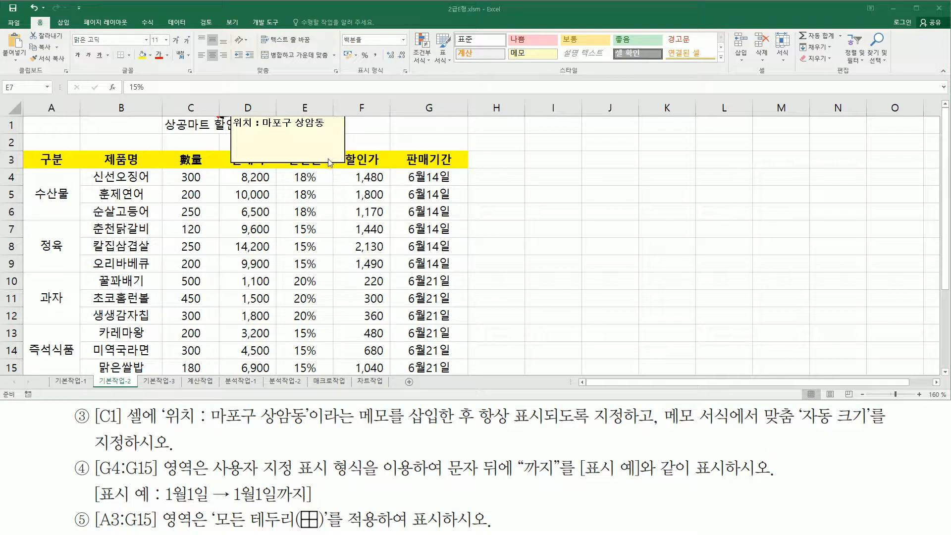
- Turn on automatic size (자동 크기) in the alignment settings of the memo on cell C1 and apply it
{"action": "left_click", "coordinate": [331, 153]}
{"action": "left_click", "coordinate": [329, 132]}
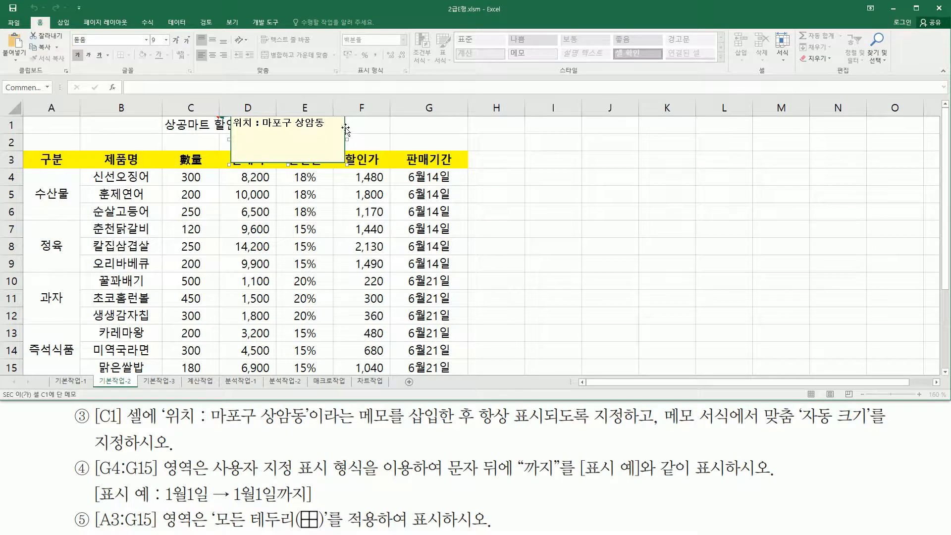
{"action": "left_click", "coordinate": [344, 126]}
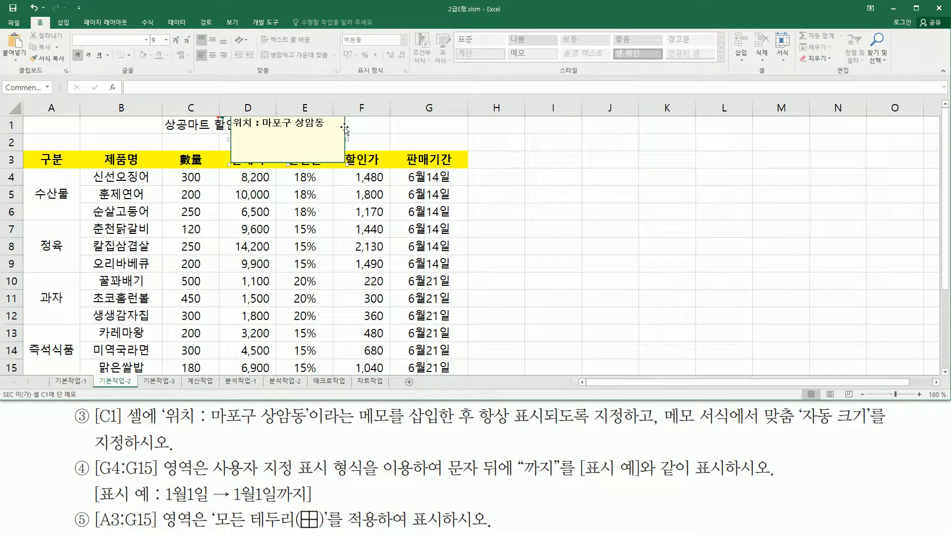
{"action": "right_click", "coordinate": [345, 128]}
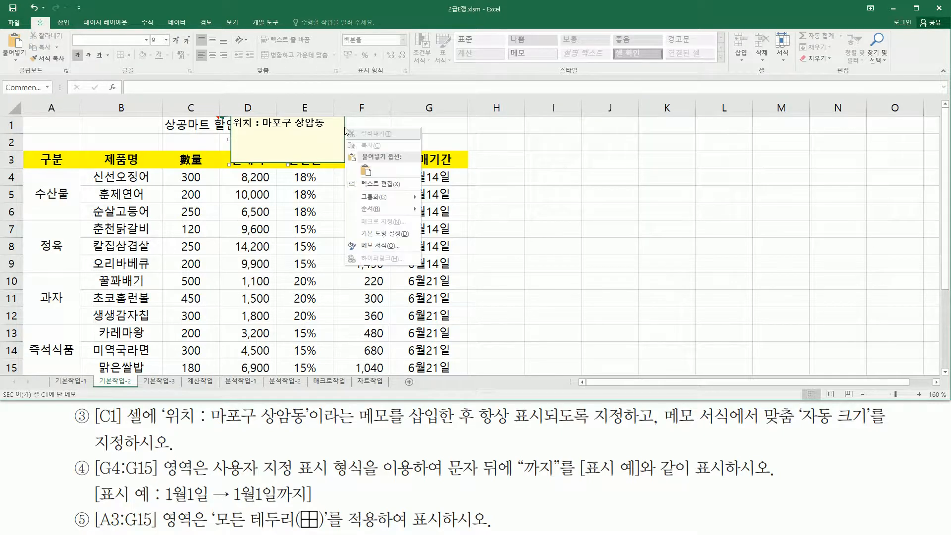
{"action": "left_click", "coordinate": [372, 246]}
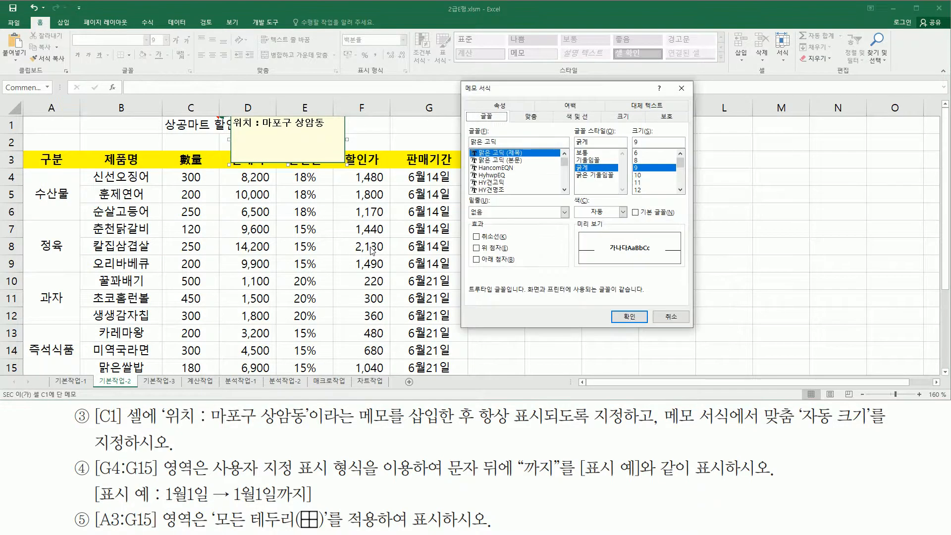
{"action": "mouse_move", "coordinate": [465, 110]}
{"action": "left_mouse_down"}
{"action": "mouse_move", "coordinate": [480, 130]}
{"action": "mouse_move", "coordinate": [693, 134]}
{"action": "left_mouse_up"}
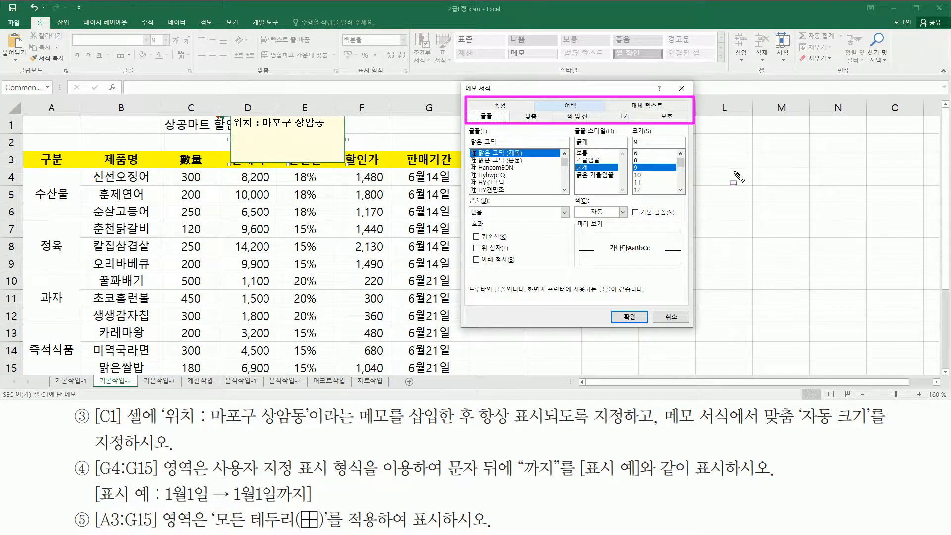
{"action": "mouse_move", "coordinate": [763, 405]}
{"action": "left_mouse_down"}
{"action": "mouse_move", "coordinate": [796, 432]}
{"action": "mouse_move", "coordinate": [866, 425]}
{"action": "left_mouse_up"}
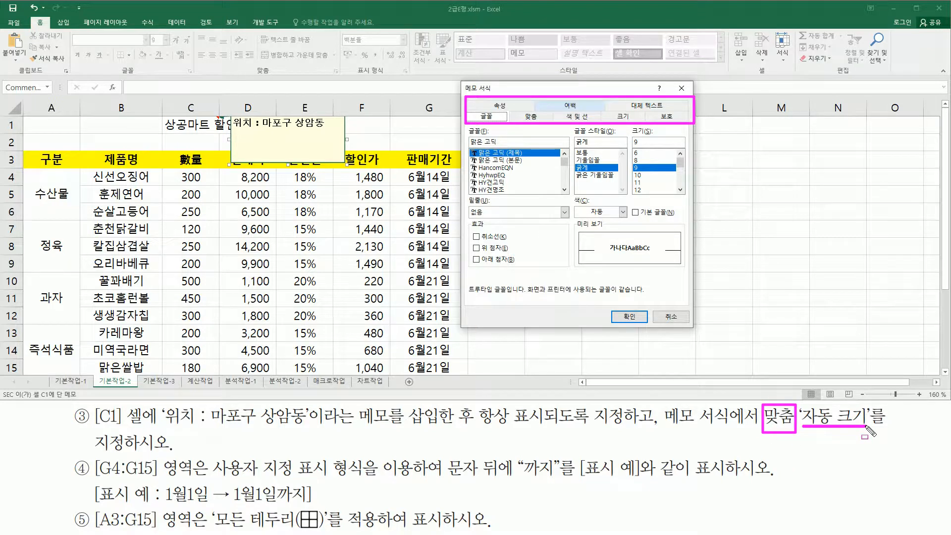
{"action": "left_click_drag", "start_coordinate": [520, 111], "coordinate": [542, 123]}
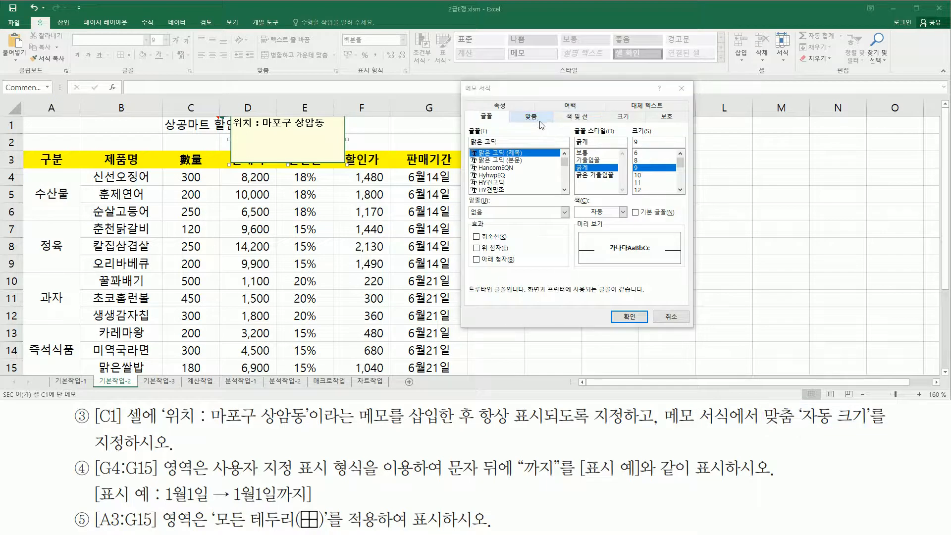
{"action": "left_click", "coordinate": [539, 123]}
{"action": "left_click_drag", "start_coordinate": [520, 110], "coordinate": [545, 122]}
{"action": "left_click_drag", "start_coordinate": [467, 169], "coordinate": [518, 184]}
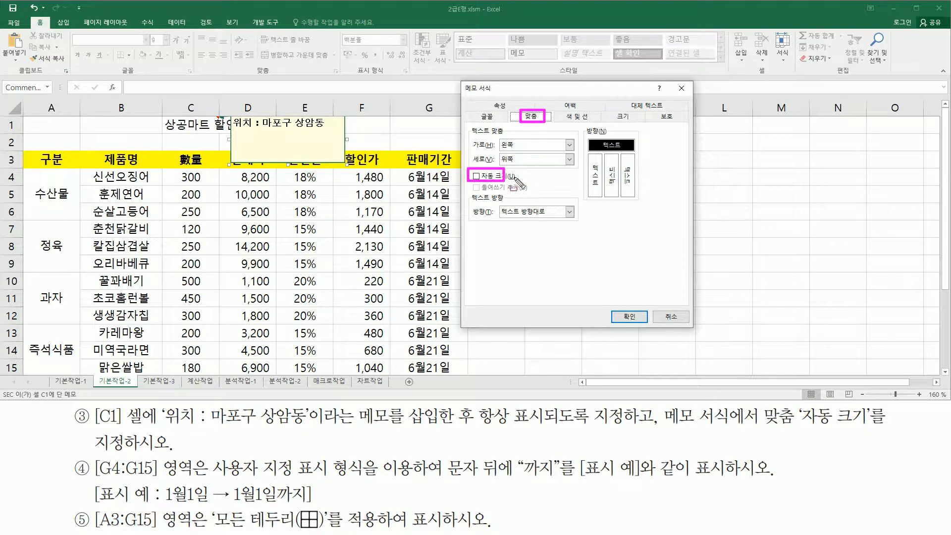
{"action": "left_click", "coordinate": [477, 177]}
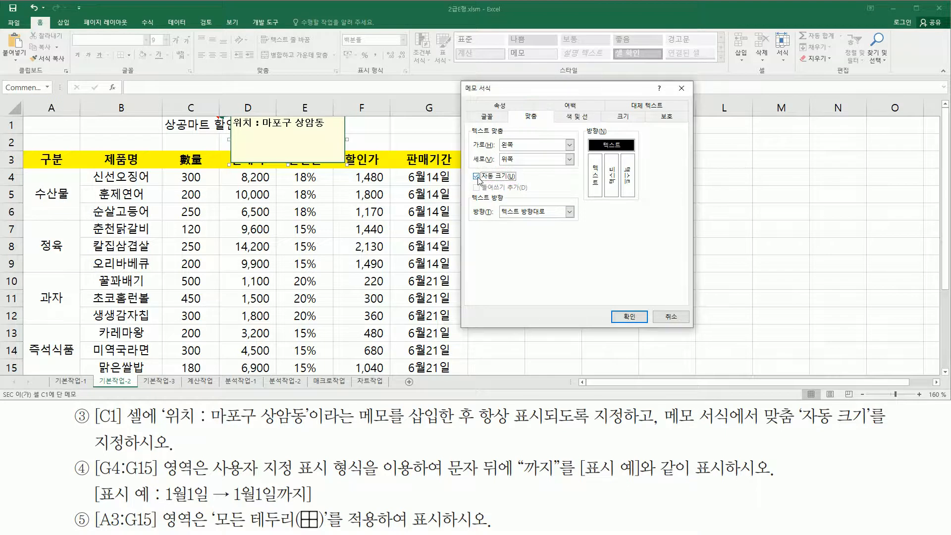
{"action": "left_click_drag", "start_coordinate": [468, 168], "coordinate": [520, 188]}
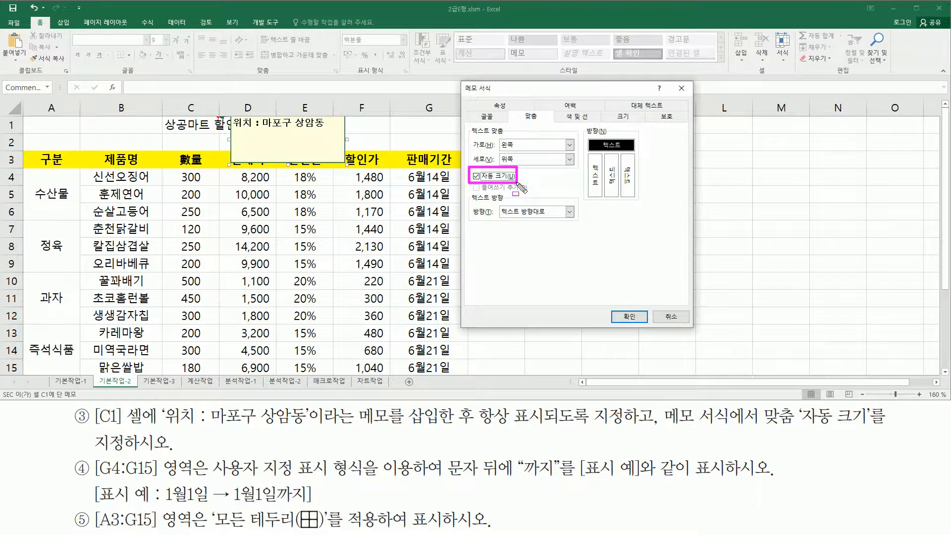
{"action": "left_click_drag", "start_coordinate": [612, 308], "coordinate": [645, 326]}
{"action": "key", "text": "Escape"}
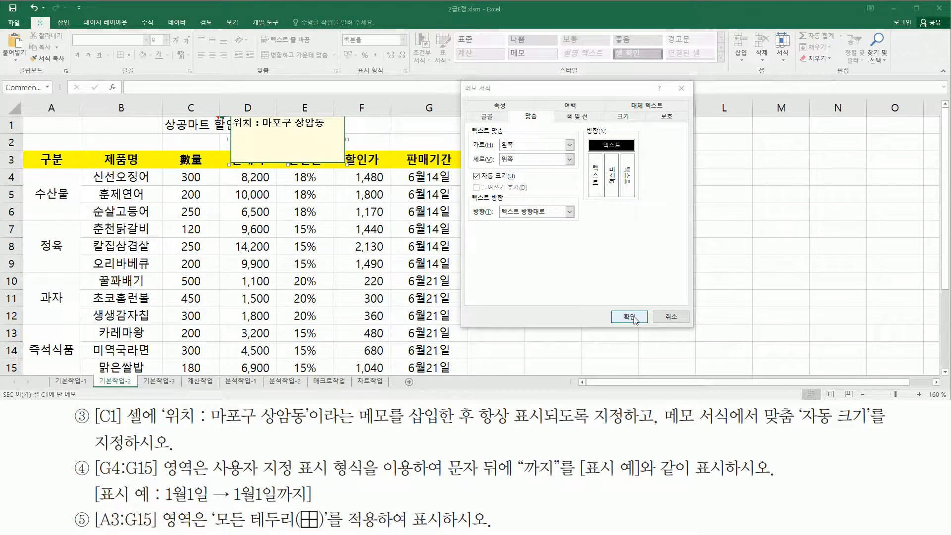
{"action": "left_click", "coordinate": [629, 316]}
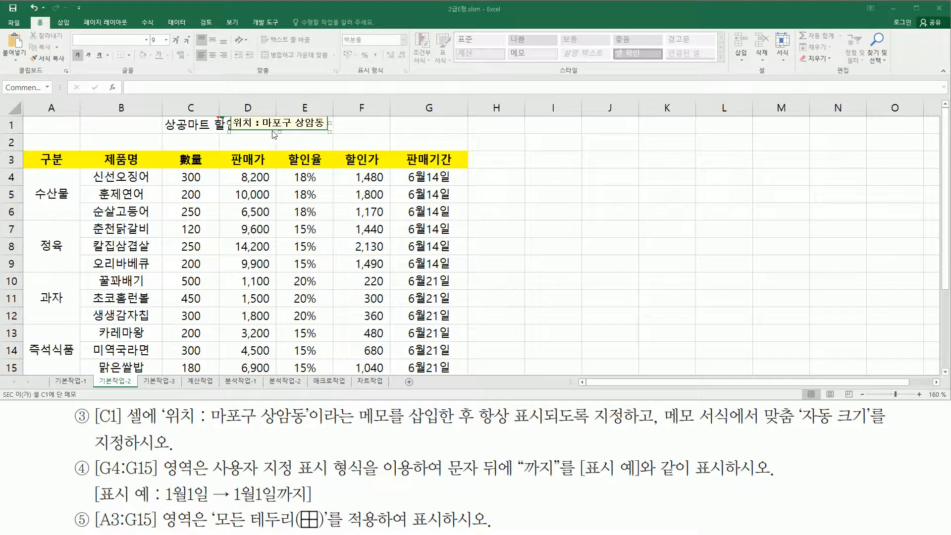
- Move the memo on cell C1 over cells F1:G1 so the sheet title is uncovered
{"action": "key", "text": "ctrl+2"}
{"action": "left_click_drag", "start_coordinate": [162, 134], "coordinate": [197, 133]}
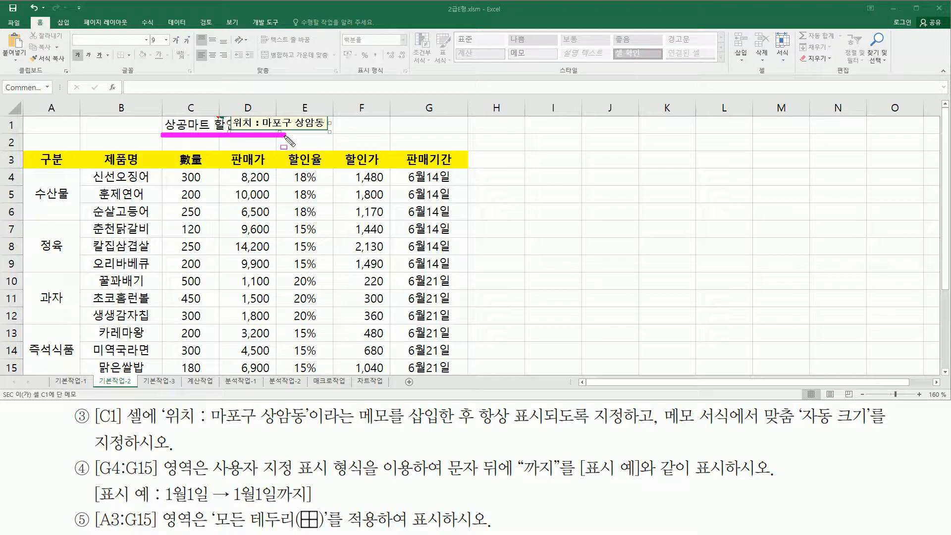
{"action": "left_click_drag", "start_coordinate": [304, 131], "coordinate": [402, 134]}
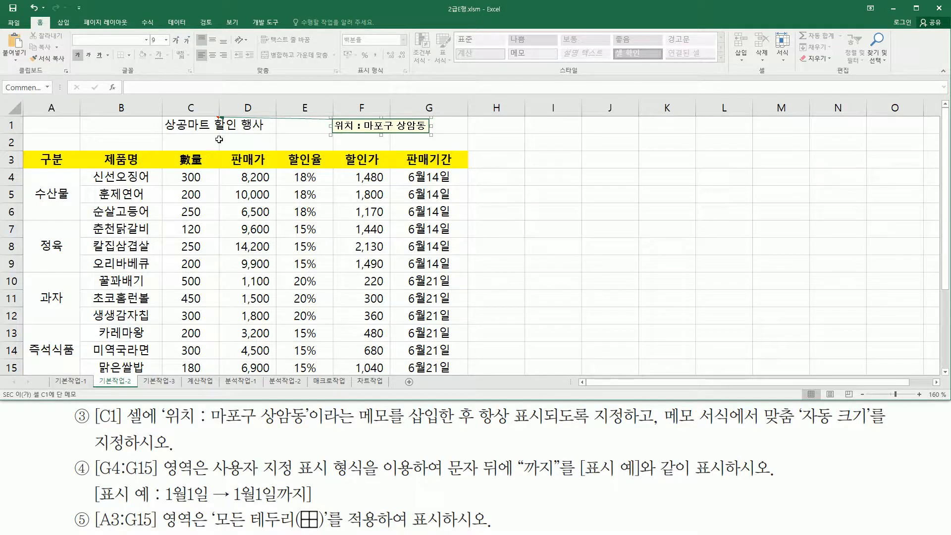
{"action": "left_click_drag", "start_coordinate": [166, 133], "coordinate": [261, 133]}
{"action": "key", "text": "Escape"}
{"action": "mouse_move", "coordinate": [93, 455]}
{"action": "left_mouse_down"}
{"action": "mouse_move", "coordinate": [138, 483]}
{"action": "mouse_move", "coordinate": [197, 484]}
{"action": "left_mouse_up"}
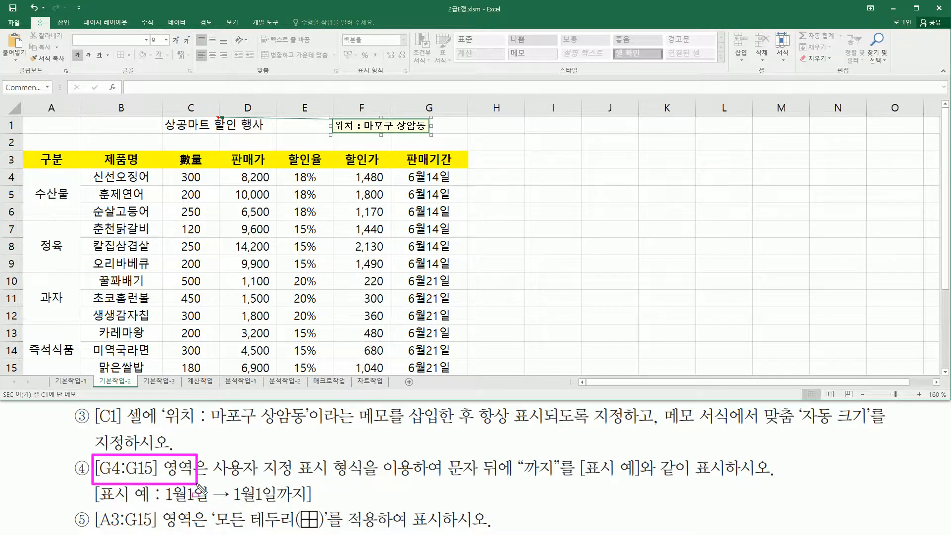
{"action": "left_click_drag", "start_coordinate": [401, 170], "coordinate": [464, 380]}
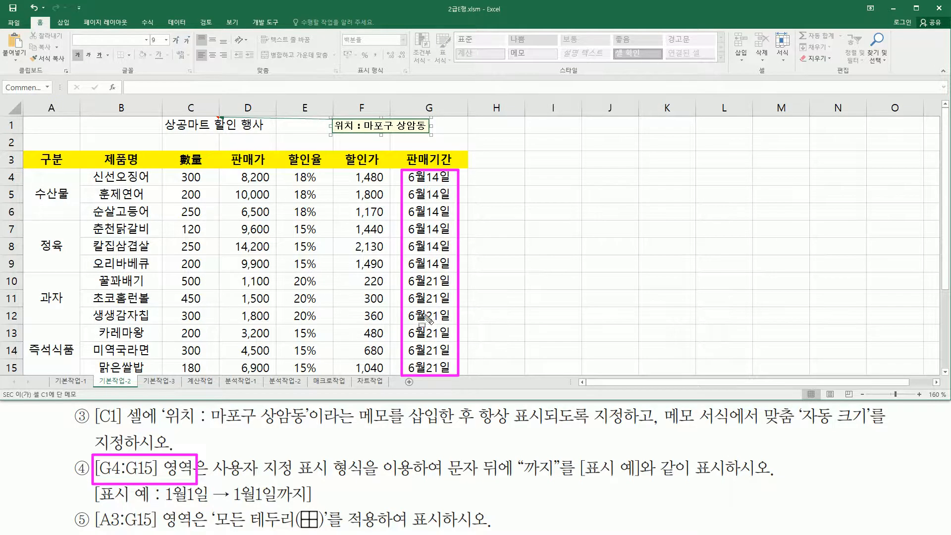
{"action": "left_click_drag", "start_coordinate": [212, 480], "coordinate": [364, 480]}
{"action": "mouse_move", "coordinate": [445, 454]}
{"action": "left_mouse_down"}
{"action": "mouse_move", "coordinate": [502, 482]}
{"action": "mouse_move", "coordinate": [734, 483]}
{"action": "left_mouse_up"}
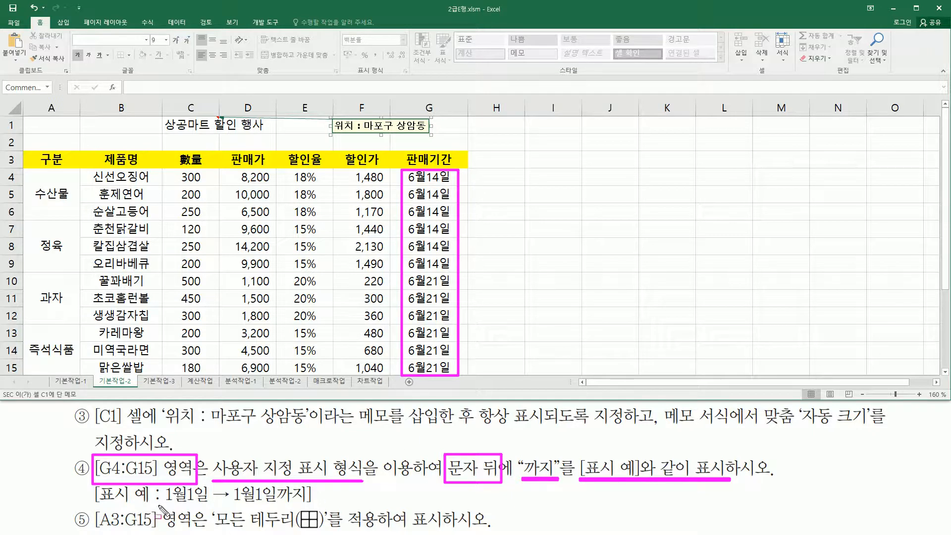
{"action": "left_click_drag", "start_coordinate": [164, 506], "coordinate": [206, 506]}
{"action": "mouse_move", "coordinate": [278, 482]}
{"action": "left_mouse_down"}
{"action": "mouse_move", "coordinate": [308, 491]}
{"action": "mouse_move", "coordinate": [297, 504]}
{"action": "mouse_move", "coordinate": [278, 502]}
{"action": "left_mouse_up"}
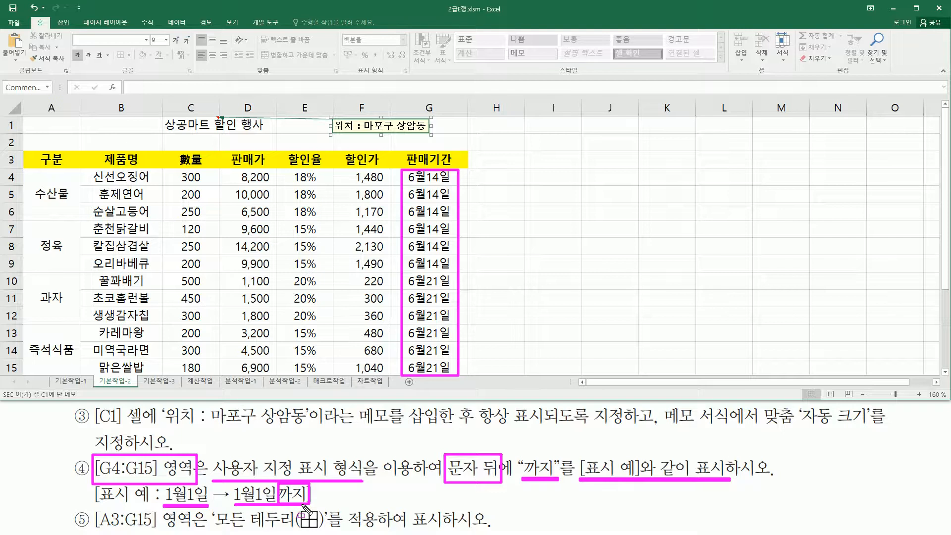
{"action": "key", "text": "Escape"}
- Open the cell format settings for range G4:G15 and choose the custom (사용자 지정) number format category
{"action": "left_click_drag", "start_coordinate": [415, 178], "coordinate": [426, 367]}
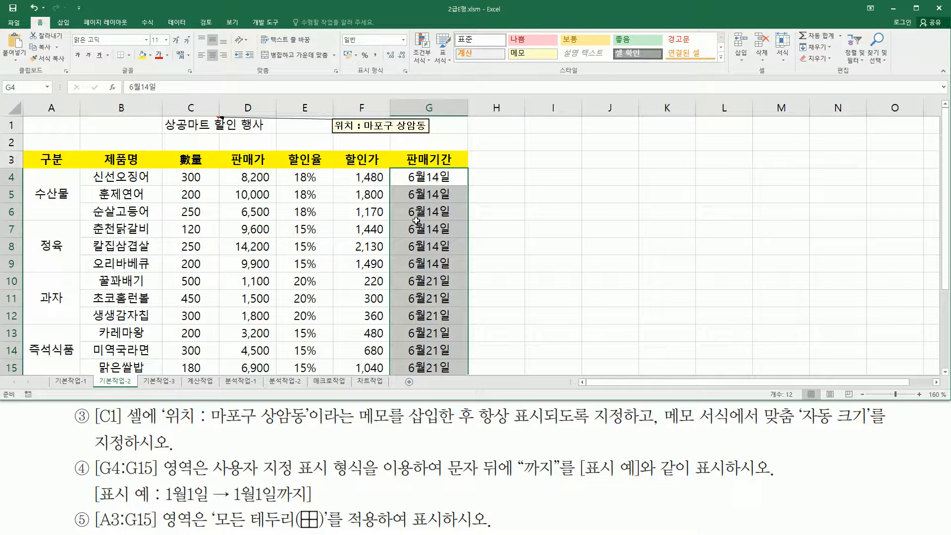
{"action": "key", "text": "ctrl+1"}
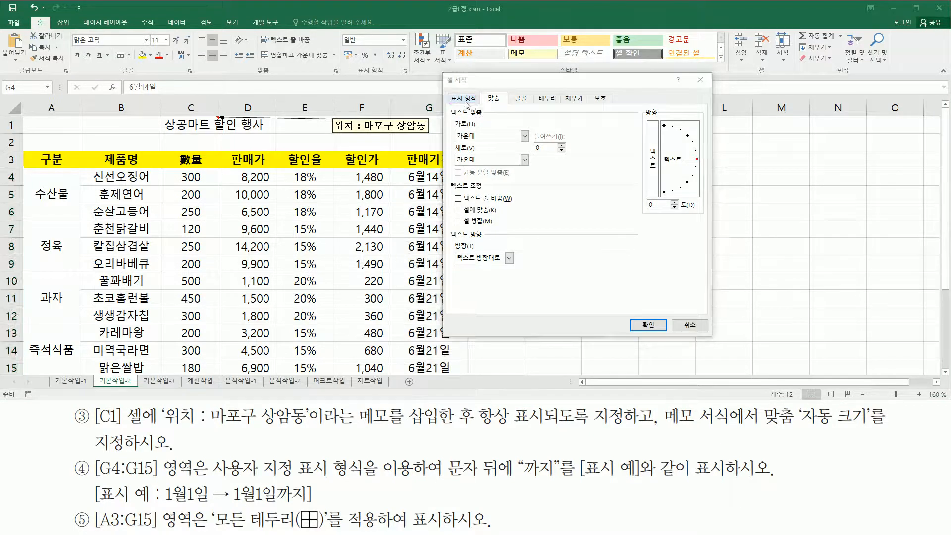
{"action": "left_click", "coordinate": [464, 99]}
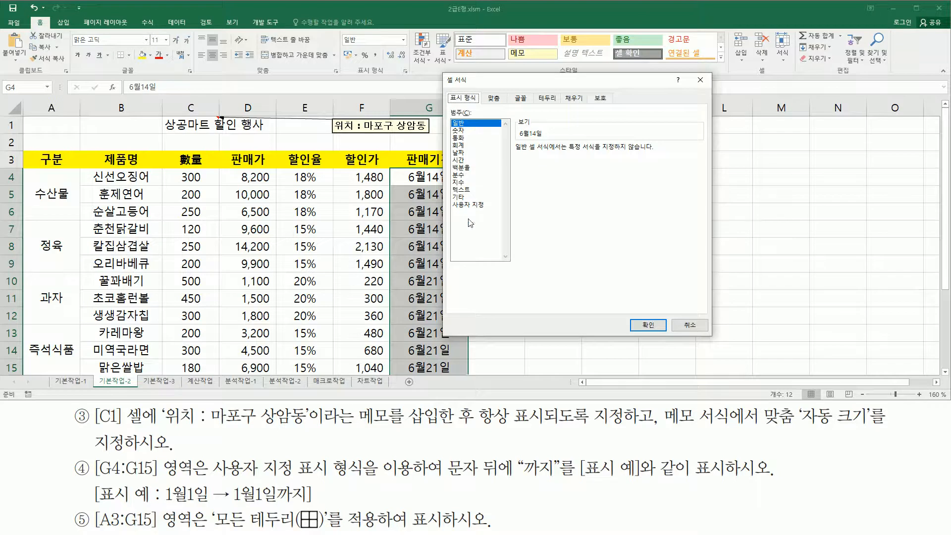
{"action": "left_click_drag", "start_coordinate": [211, 480], "coordinate": [366, 479]}
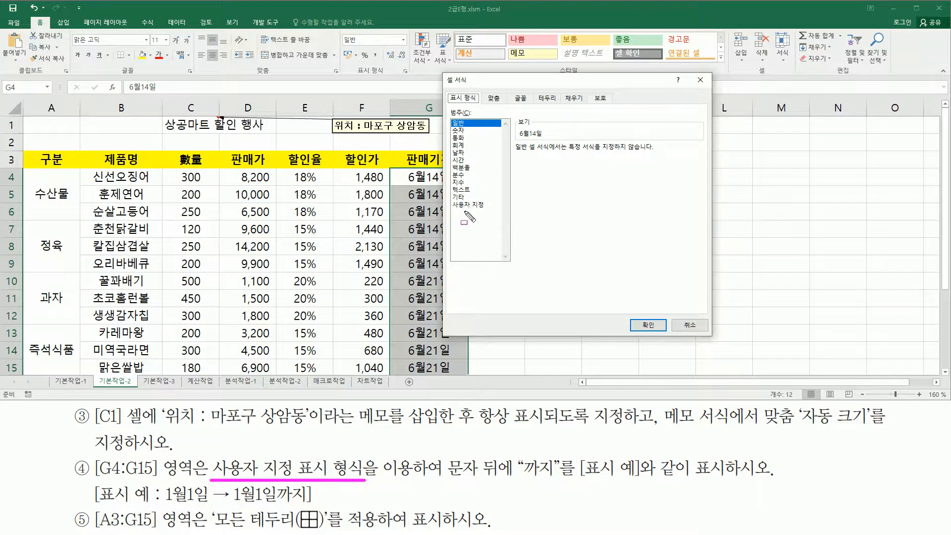
{"action": "left_click_drag", "start_coordinate": [448, 198], "coordinate": [492, 214]}
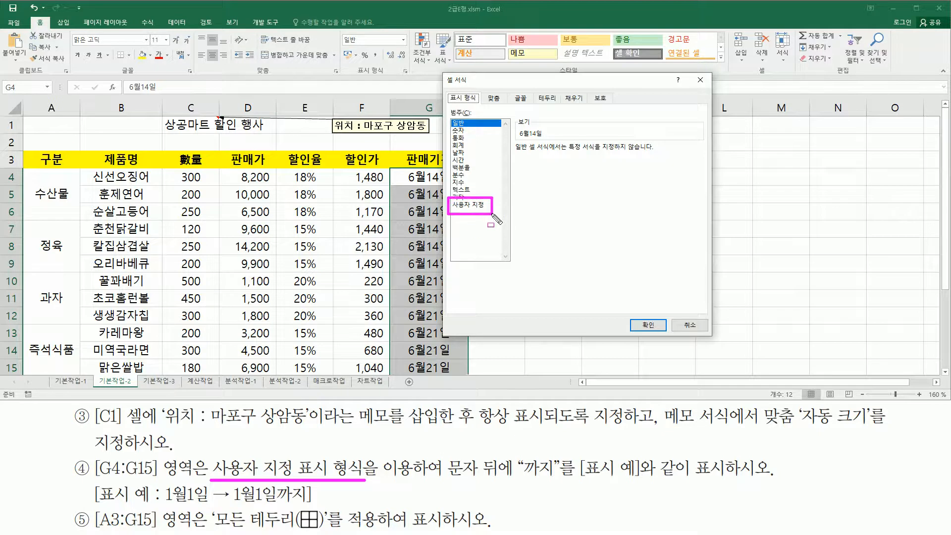
{"action": "left_click", "coordinate": [473, 205]}
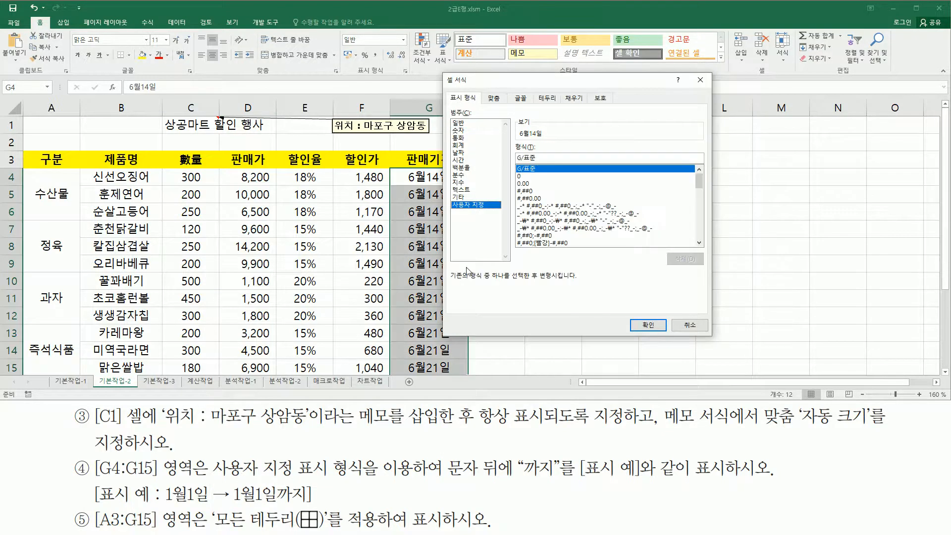
{"action": "left_click_drag", "start_coordinate": [509, 141], "coordinate": [544, 166]}
{"action": "key", "text": "Escape"}
- Set the custom number format of G4:G15 to @"까지", apply it, and deselect the range
{"action": "left_click", "coordinate": [544, 158]}
{"action": "key", "text": "BackSpace"}
{"action": "key", "text": "BackSpace"}
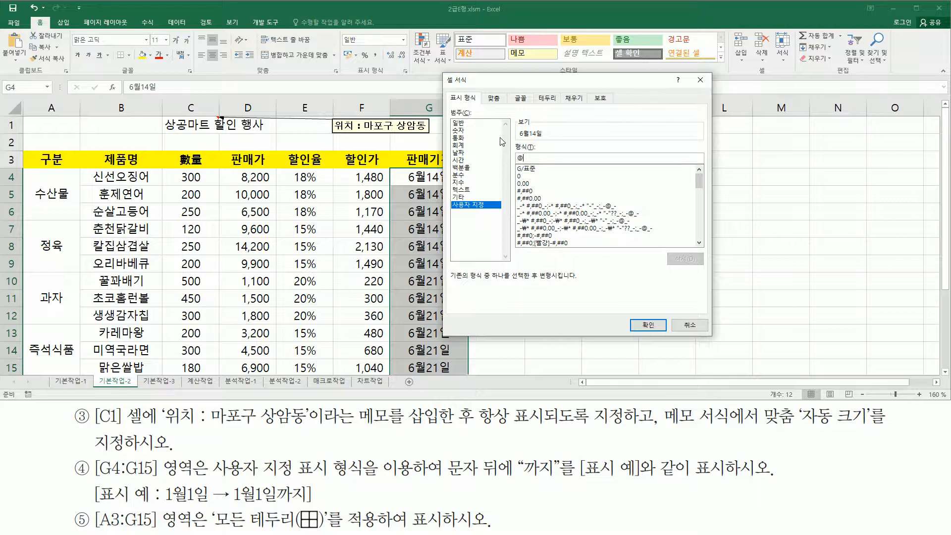
{"action": "type", "text": "\""}
{"action": "type", "text": "까ㅈ"}
{"action": "type", "text": "\""}
{"action": "left_click_drag", "start_coordinate": [547, 158], "coordinate": [441, 161]}
{"action": "left_click", "coordinate": [558, 160]}
{"action": "left_click", "coordinate": [657, 328]}
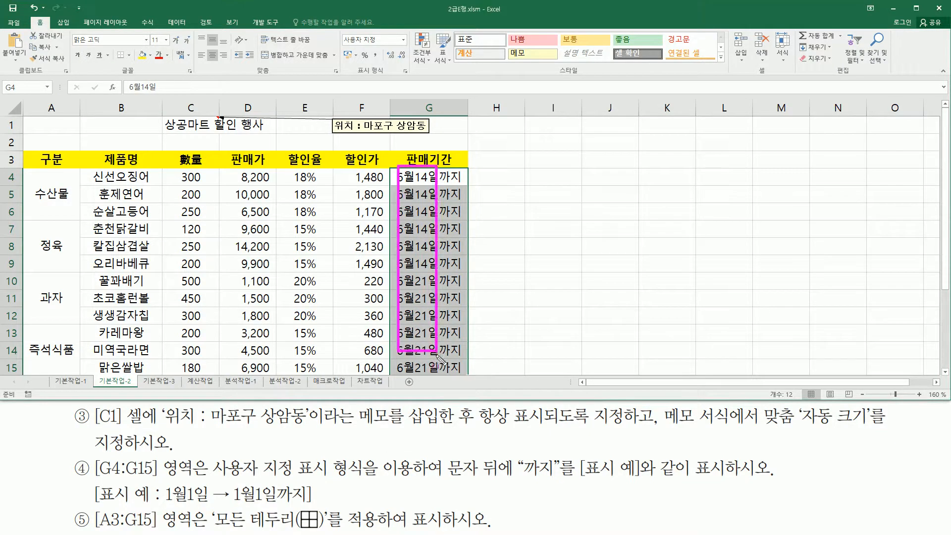
{"action": "left_click_drag", "start_coordinate": [443, 171], "coordinate": [461, 371]}
{"action": "left_click", "coordinate": [561, 287]}
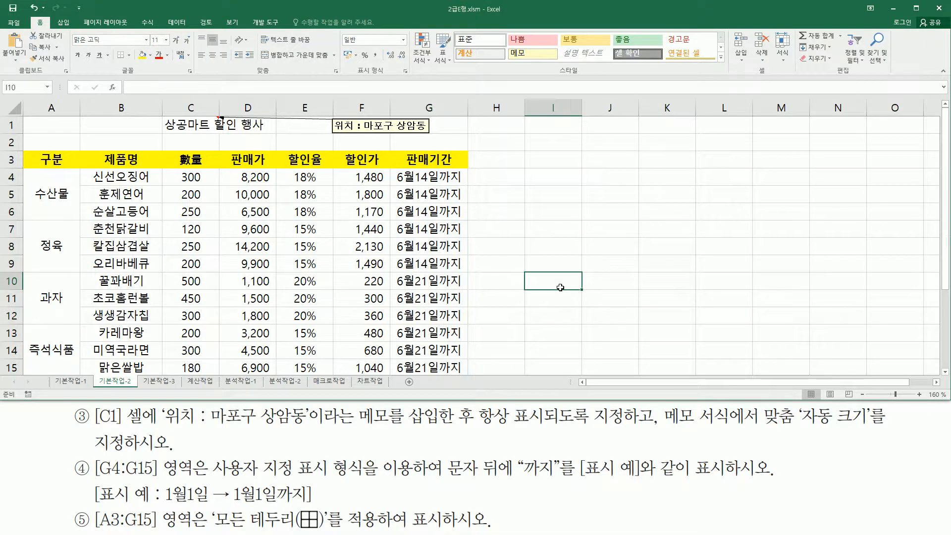
{"action": "key", "text": "ctrl+2"}
{"action": "mouse_move", "coordinate": [91, 507]}
{"action": "left_mouse_down"}
{"action": "mouse_move", "coordinate": [105, 530]}
{"action": "mouse_move", "coordinate": [199, 532]}
{"action": "left_mouse_up"}
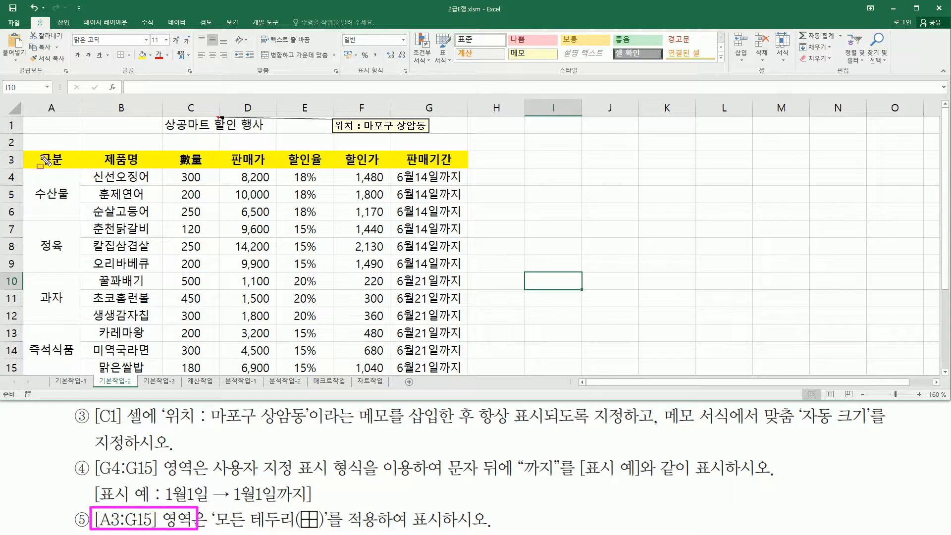
{"action": "mouse_move", "coordinate": [33, 153]}
{"action": "left_mouse_down"}
{"action": "mouse_move", "coordinate": [343, 248]}
{"action": "mouse_move", "coordinate": [448, 338]}
{"action": "mouse_move", "coordinate": [460, 375]}
{"action": "left_mouse_up"}
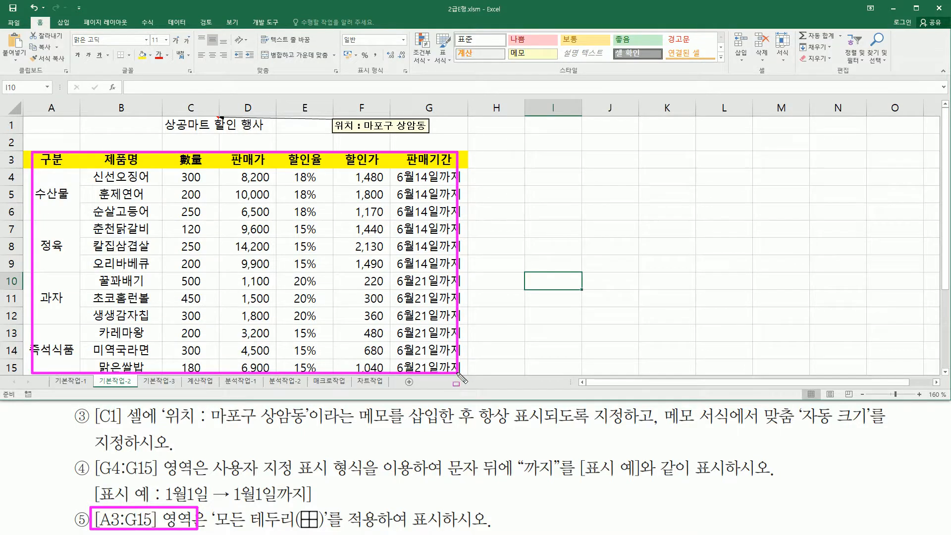
{"action": "left_click_drag", "start_coordinate": [217, 527], "coordinate": [374, 528]}
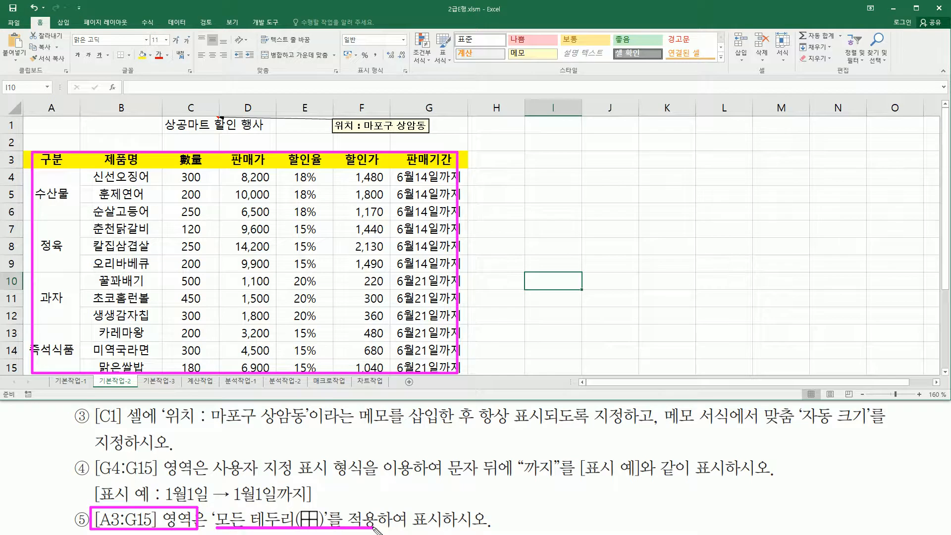
{"action": "key", "text": "Escape"}
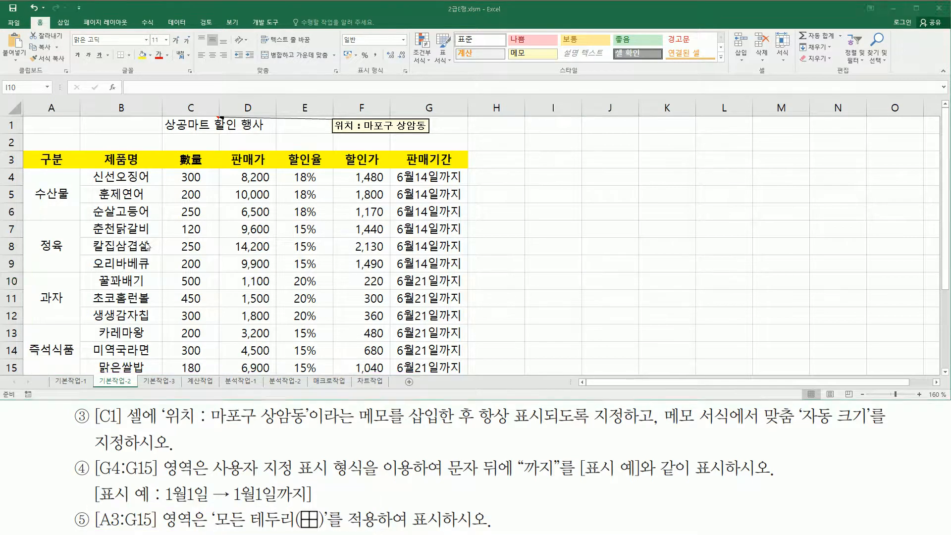
- Apply all borders (모든 테두리) to the table range A3:G15
{"action": "mouse_move", "coordinate": [57, 159]}
{"action": "left_mouse_down"}
{"action": "mouse_move", "coordinate": [230, 207]}
{"action": "mouse_move", "coordinate": [426, 317]}
{"action": "mouse_move", "coordinate": [425, 360]}
{"action": "left_mouse_up"}
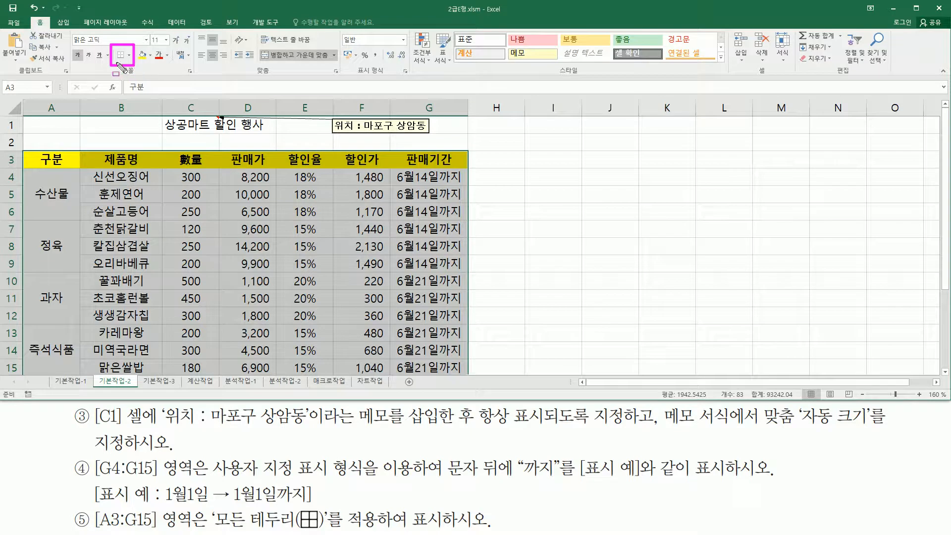
{"action": "key", "text": "Escape"}
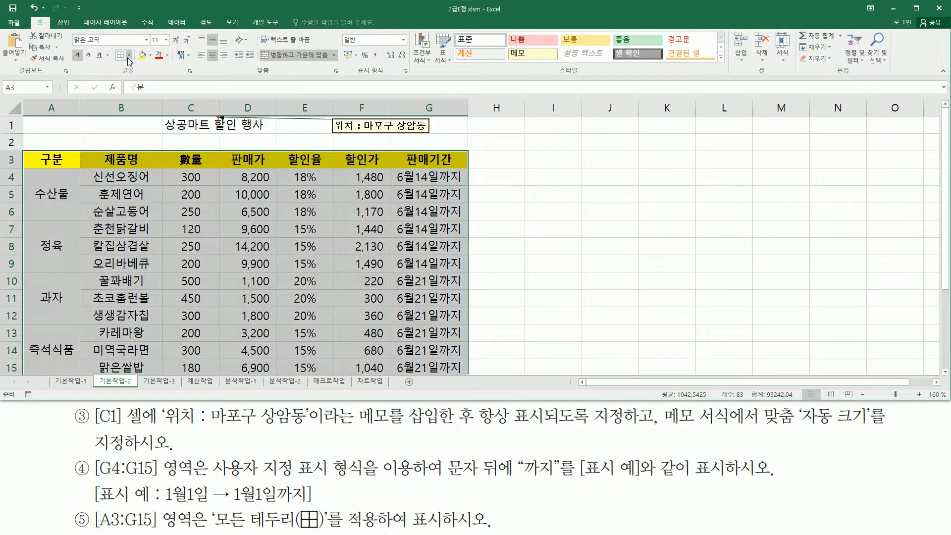
{"action": "left_click", "coordinate": [129, 55]}
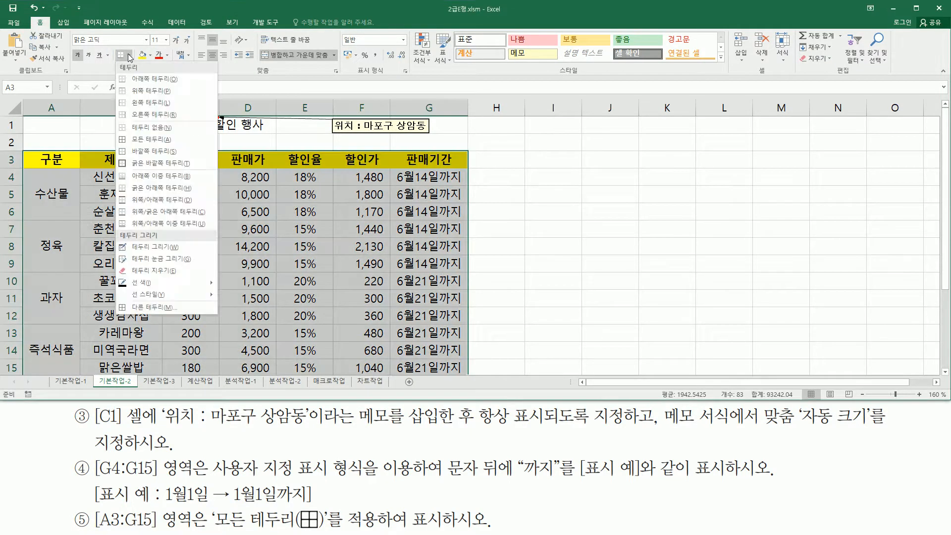
{"action": "left_click", "coordinate": [176, 138]}
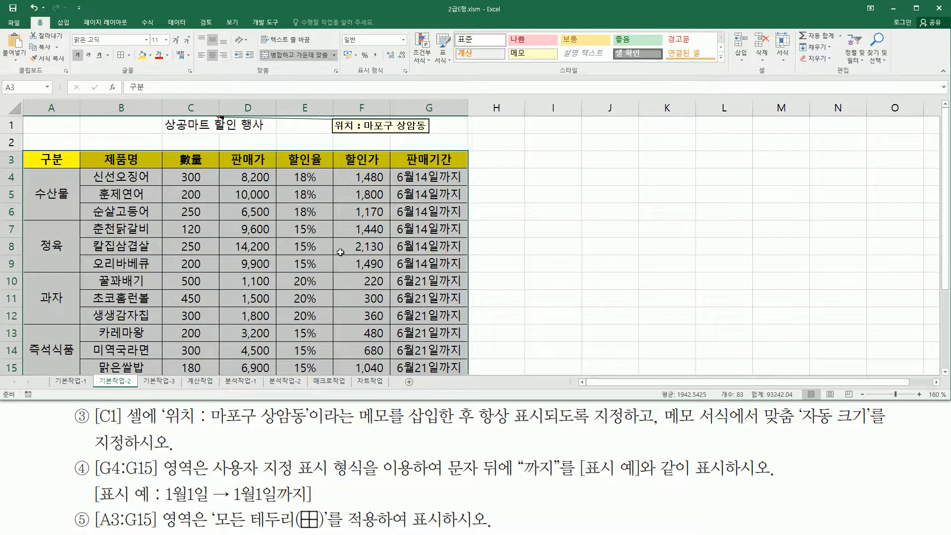
- Deselect the table, switch to the 기본작업-3 sheet, and read the instructions for importing 환경개선 투자자금.txt into B4:D10
{"action": "left_click", "coordinate": [553, 229]}
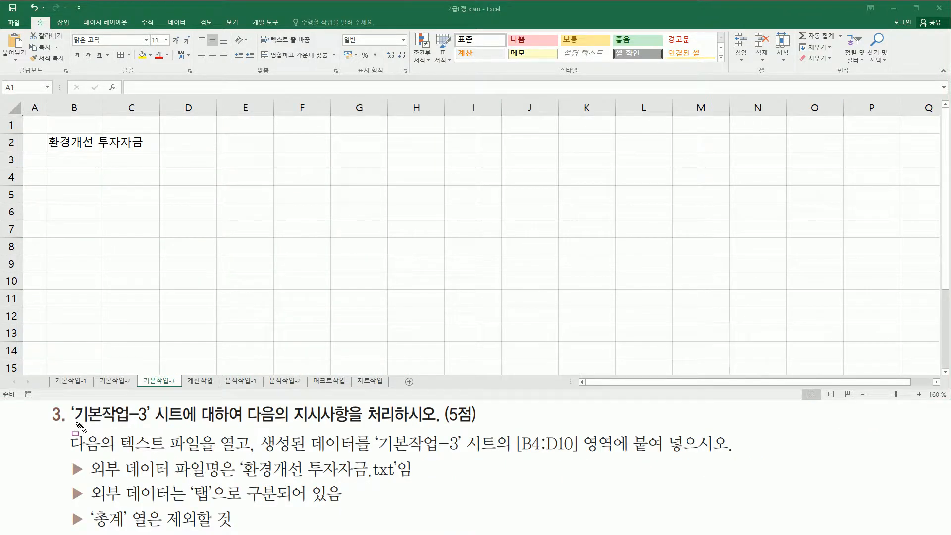
{"action": "left_click_drag", "start_coordinate": [73, 426], "coordinate": [151, 426]}
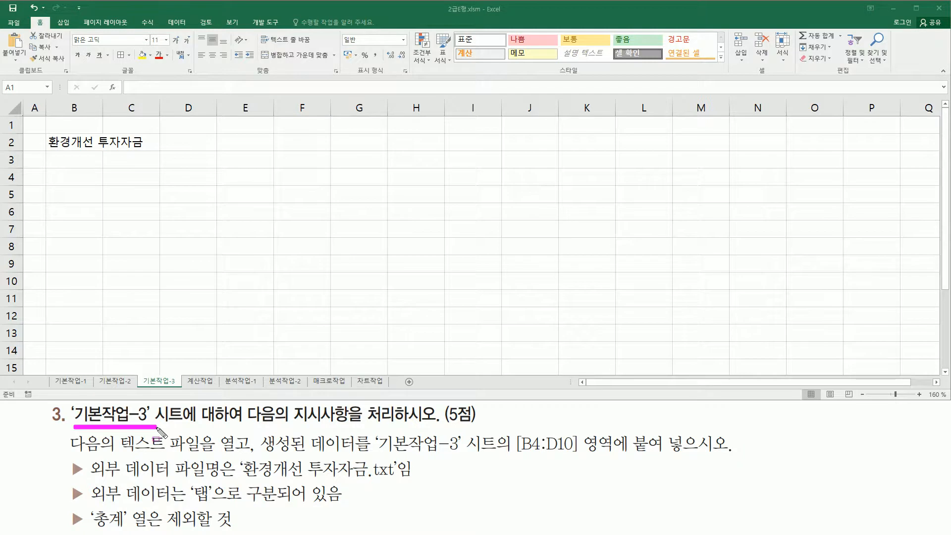
{"action": "left_click_drag", "start_coordinate": [271, 427], "coordinate": [445, 425]}
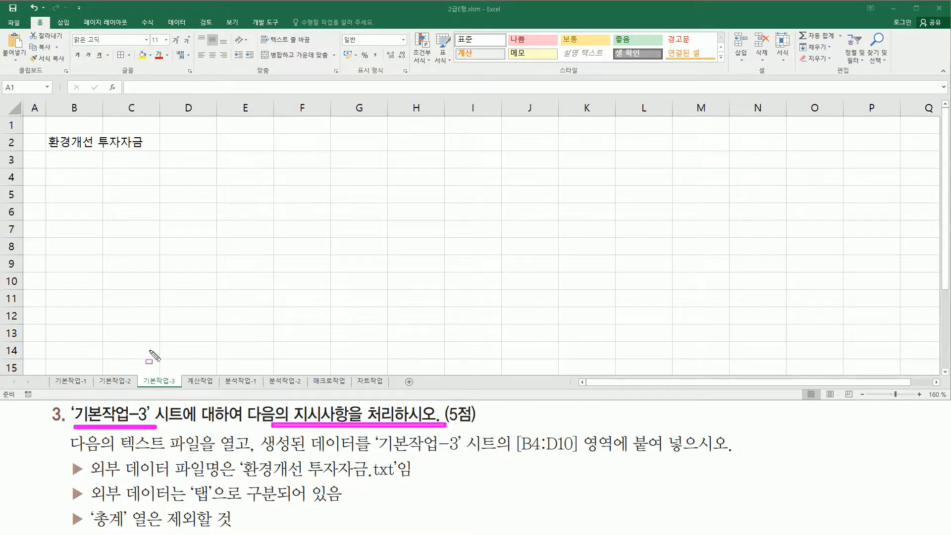
{"action": "mouse_move", "coordinate": [49, 133]}
{"action": "left_mouse_down"}
{"action": "mouse_move", "coordinate": [96, 154]}
{"action": "mouse_move", "coordinate": [140, 141]}
{"action": "mouse_move", "coordinate": [142, 149]}
{"action": "left_mouse_up"}
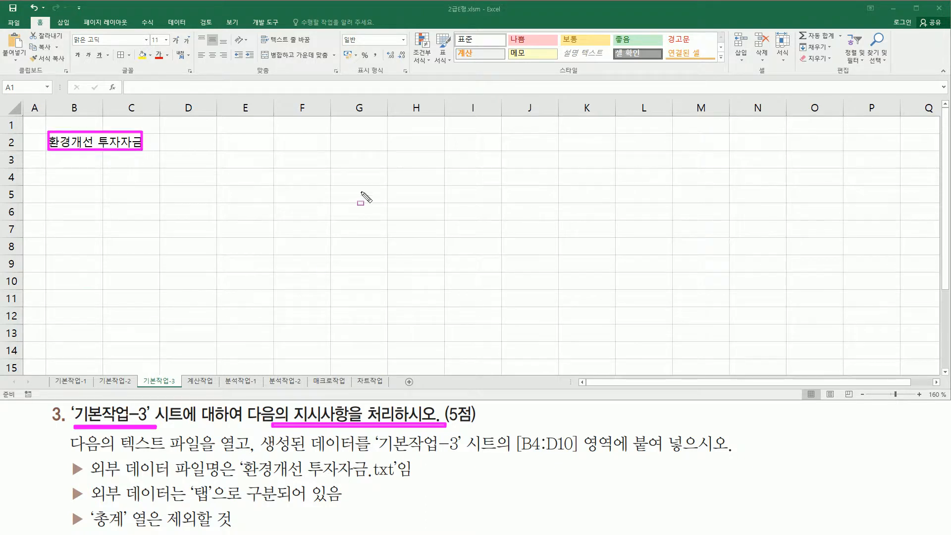
{"action": "left_click_drag", "start_coordinate": [64, 453], "coordinate": [246, 453]}
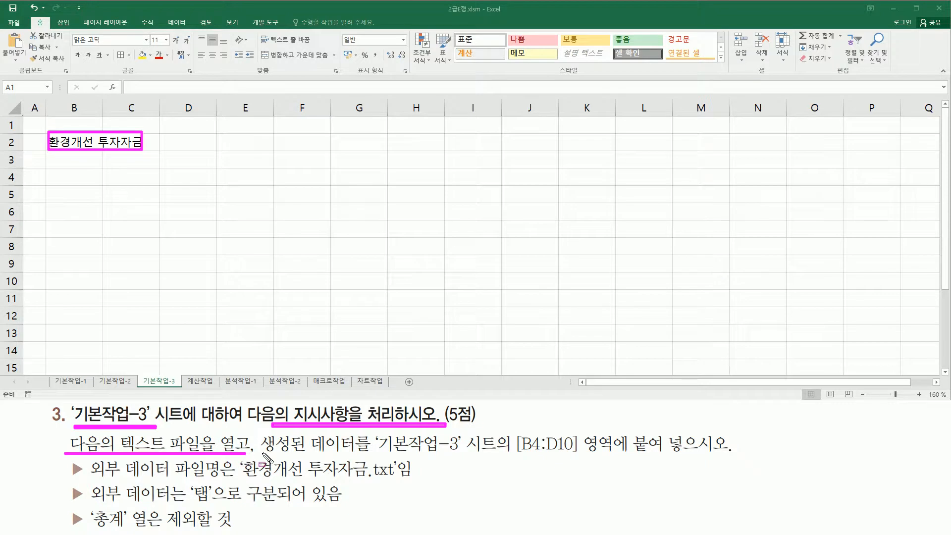
{"action": "left_click_drag", "start_coordinate": [379, 453], "coordinate": [462, 456]}
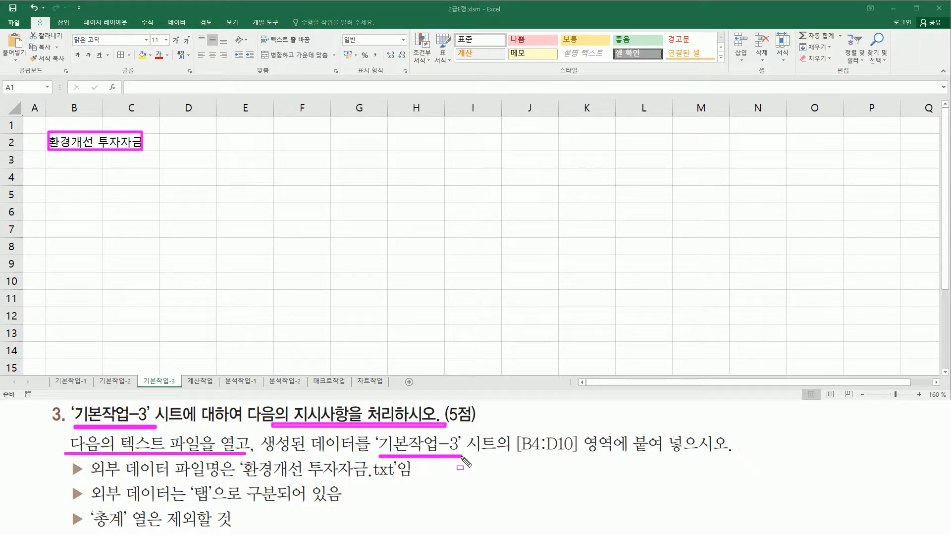
{"action": "mouse_move", "coordinate": [514, 430]}
{"action": "left_mouse_down"}
{"action": "mouse_move", "coordinate": [518, 445]}
{"action": "mouse_move", "coordinate": [580, 461]}
{"action": "mouse_move", "coordinate": [725, 457]}
{"action": "left_mouse_up"}
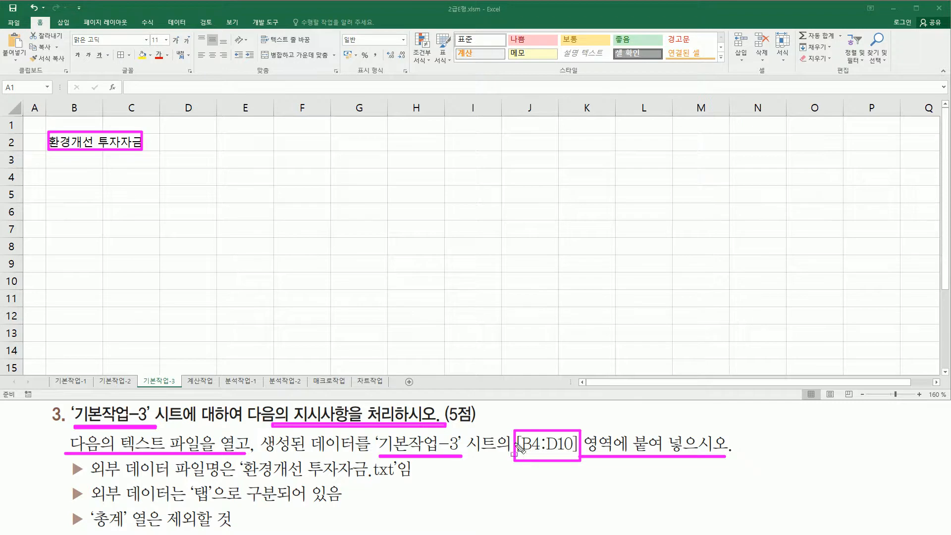
{"action": "mouse_move", "coordinate": [47, 170]}
{"action": "left_mouse_down"}
{"action": "mouse_move", "coordinate": [94, 184]}
{"action": "mouse_move", "coordinate": [136, 218]}
{"action": "mouse_move", "coordinate": [182, 284]}
{"action": "mouse_move", "coordinate": [220, 289]}
{"action": "left_mouse_up"}
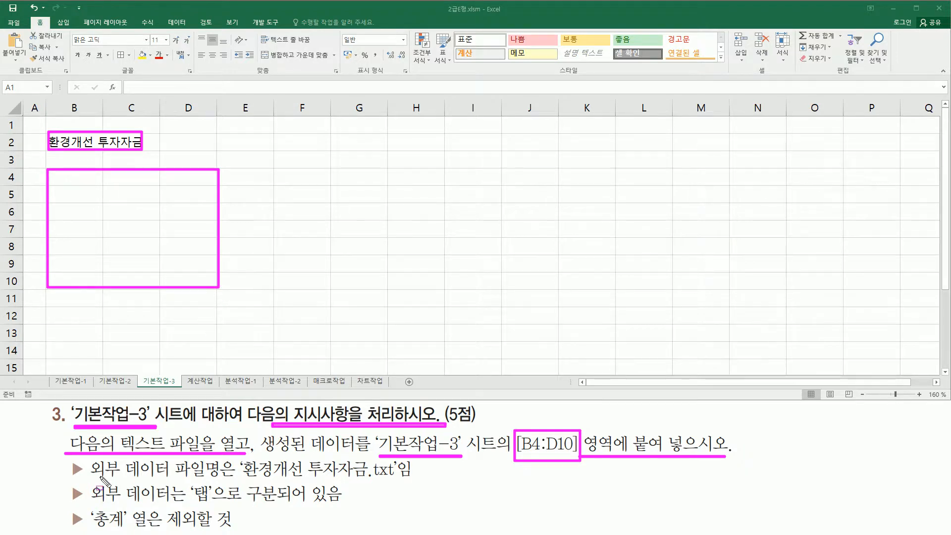
{"action": "left_click_drag", "start_coordinate": [93, 477], "coordinate": [370, 482]}
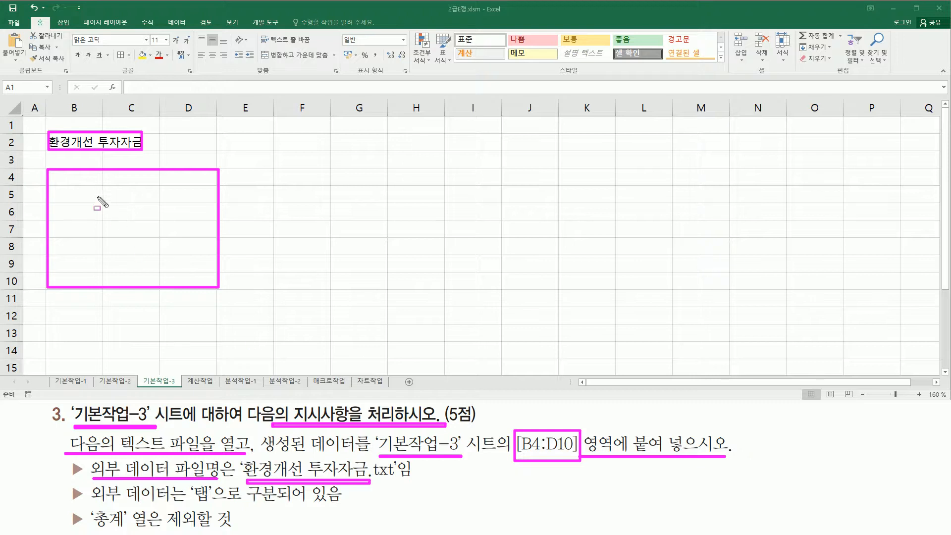
{"action": "key", "text": "Escape"}
- Start an external text file import and browse to the folder 길벗컴활2급\04 실전모의고사 on drive C
{"action": "left_click", "coordinate": [177, 22]}
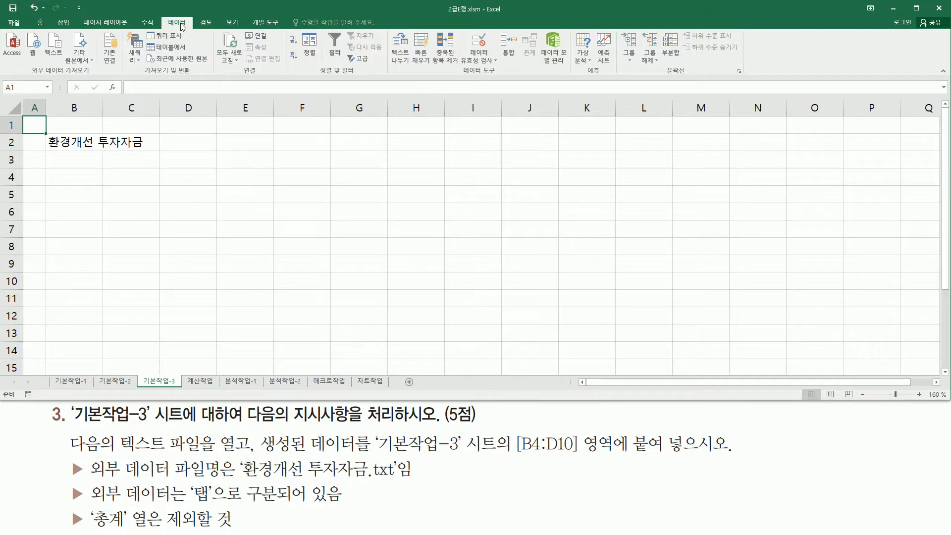
{"action": "left_click_drag", "start_coordinate": [160, 16], "coordinate": [194, 29]}
{"action": "left_click_drag", "start_coordinate": [30, 75], "coordinate": [91, 75]}
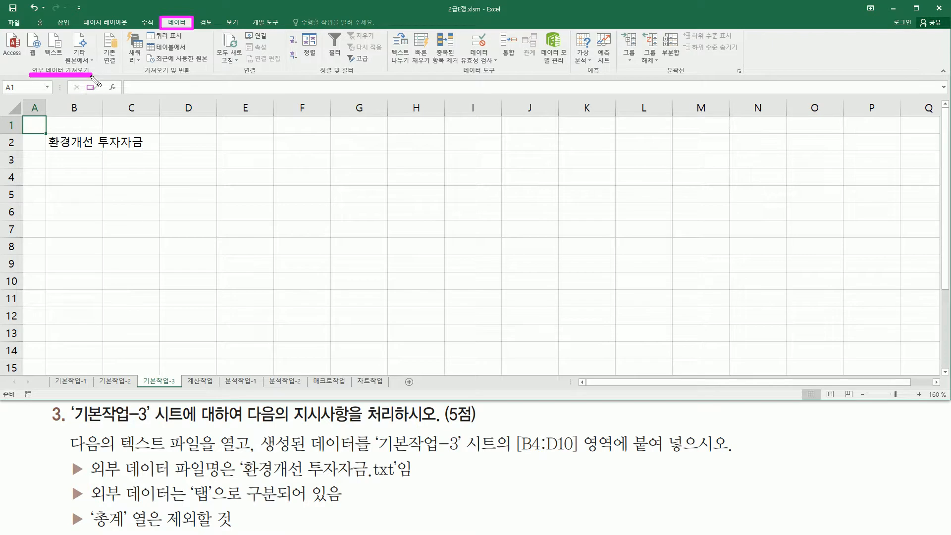
{"action": "left_click_drag", "start_coordinate": [43, 28], "coordinate": [67, 59]}
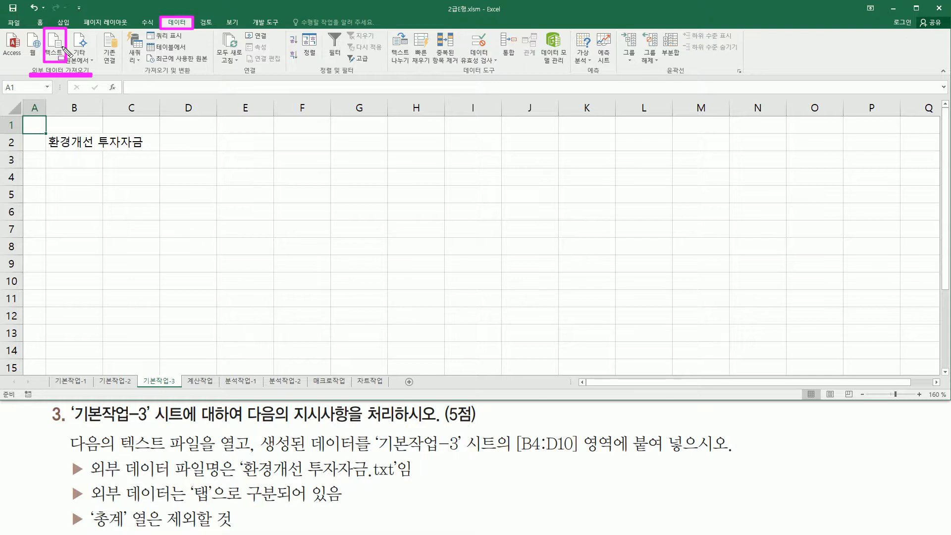
{"action": "left_click", "coordinate": [54, 44]}
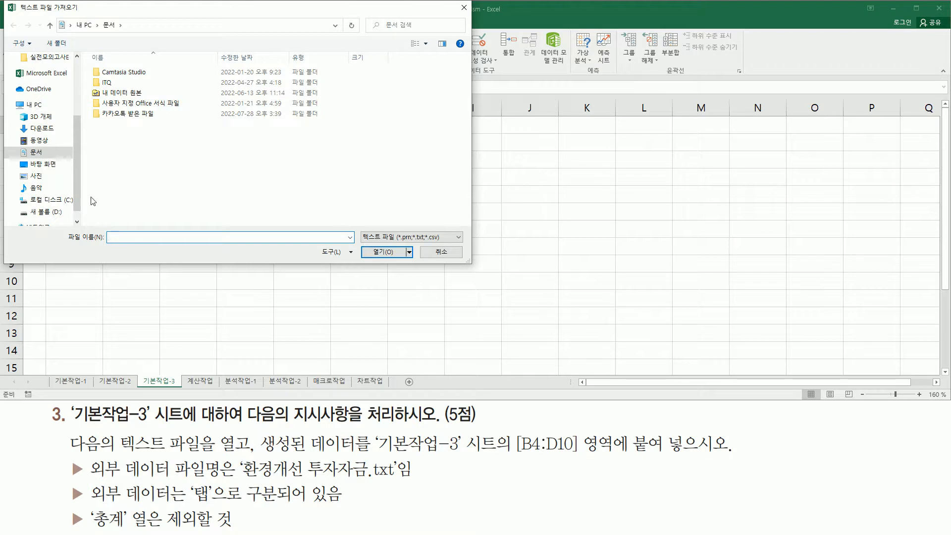
{"action": "left_click", "coordinate": [50, 200]}
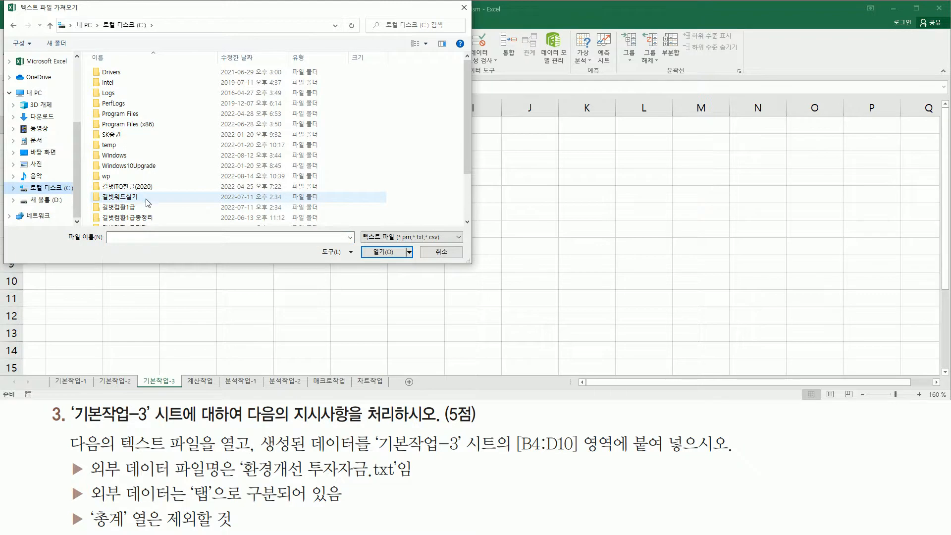
{"action": "scroll", "coordinate": [137, 177], "scroll_direction": "down", "scroll_amount": 2}
{"action": "left_click", "coordinate": [137, 177]}
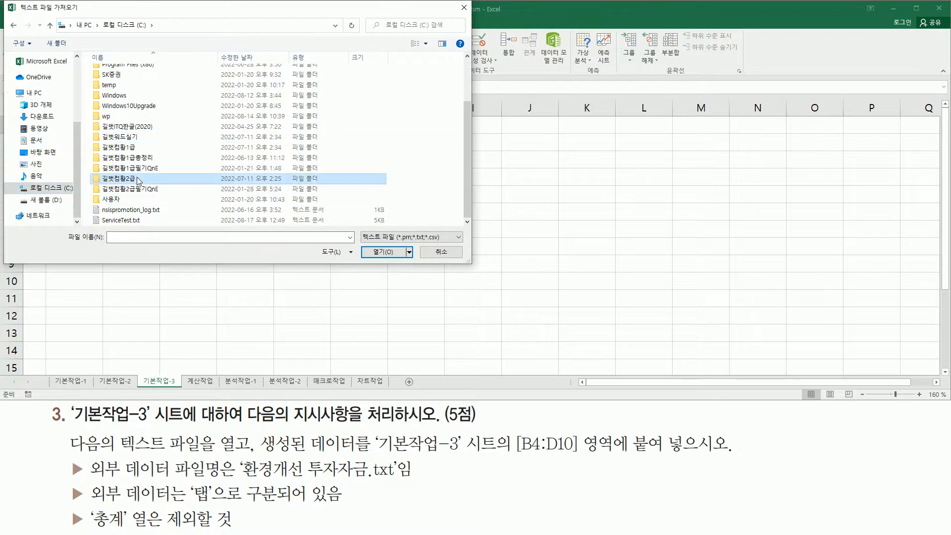
{"action": "double_click", "coordinate": [137, 177]}
{"action": "left_click", "coordinate": [108, 104]}
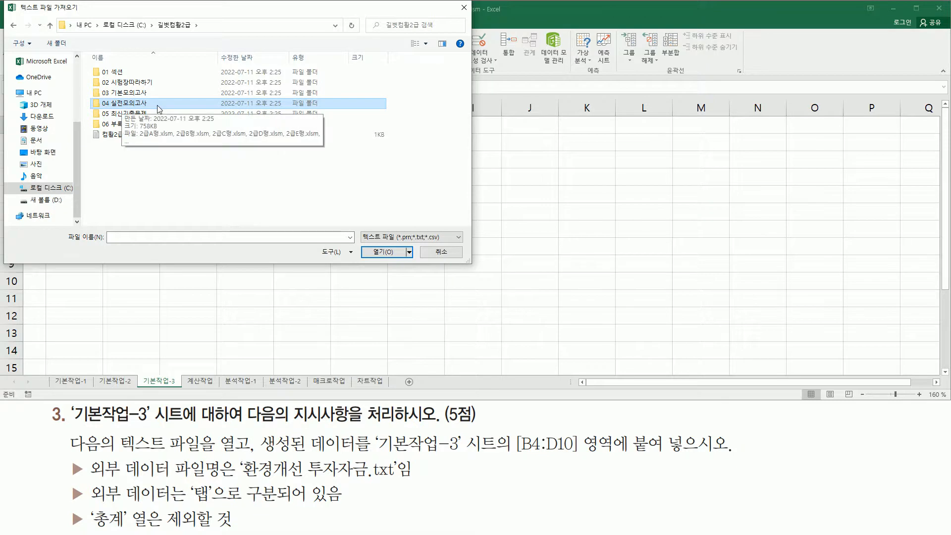
{"action": "double_click", "coordinate": [155, 107]}
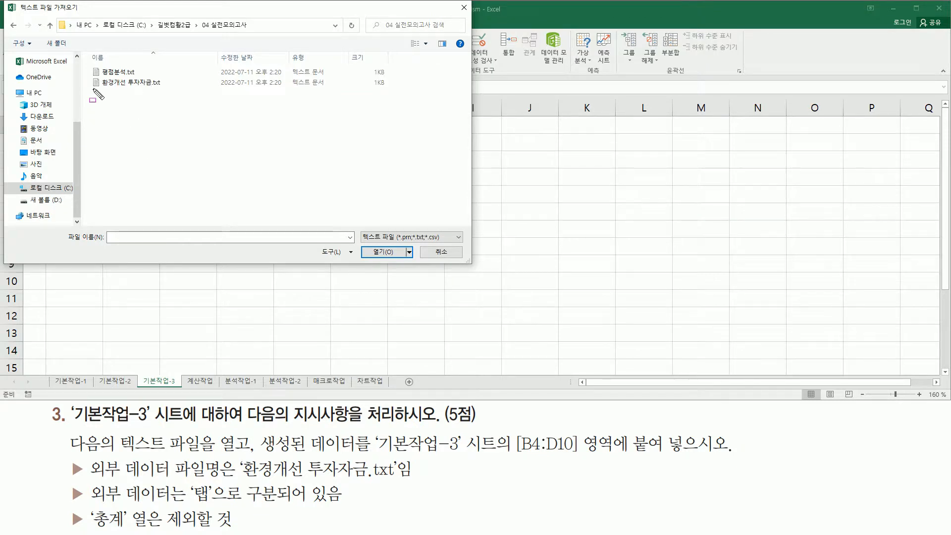
- Choose the file 환경개선 투자자금.txt and import it to open the text wizard
{"action": "mouse_move", "coordinate": [91, 88]}
{"action": "left_mouse_down"}
{"action": "mouse_move", "coordinate": [163, 87]}
{"action": "mouse_move", "coordinate": [166, 77]}
{"action": "left_mouse_up"}
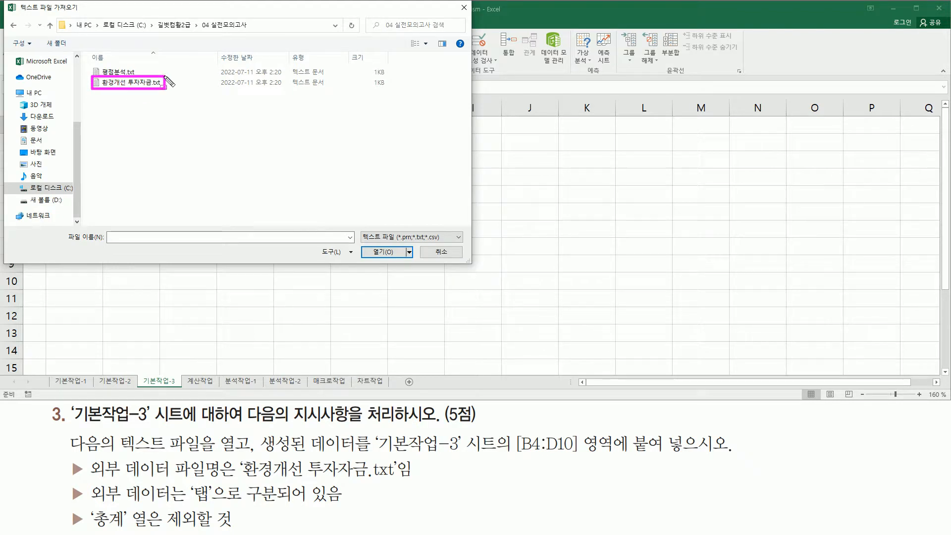
{"action": "key", "text": "Escape"}
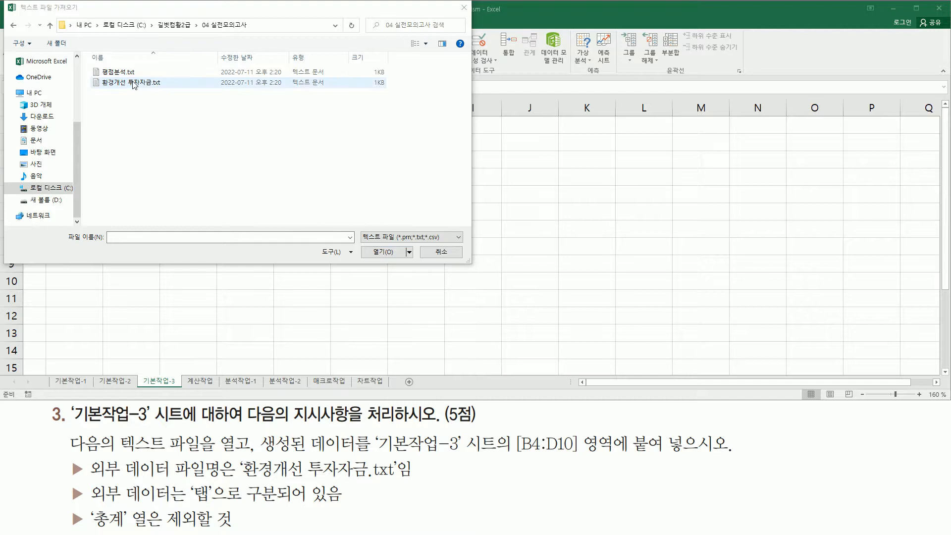
{"action": "left_click", "coordinate": [132, 85]}
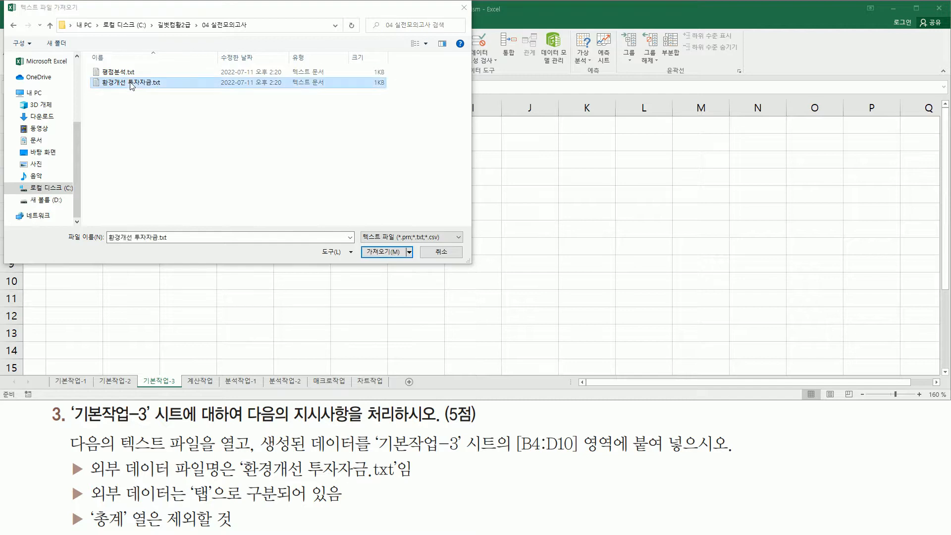
{"action": "key", "text": "ctrl+2"}
{"action": "left_click_drag", "start_coordinate": [357, 240], "coordinate": [418, 268]}
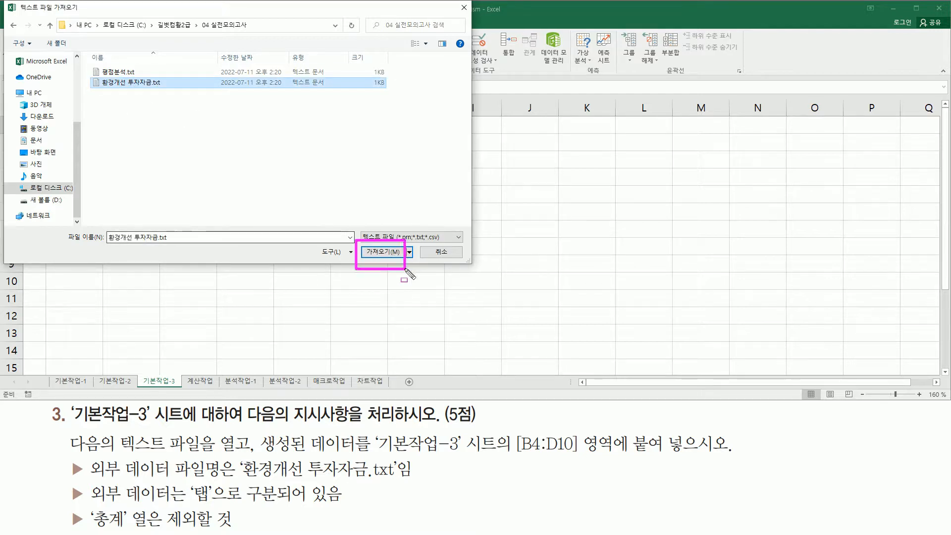
{"action": "left_click", "coordinate": [385, 252]}
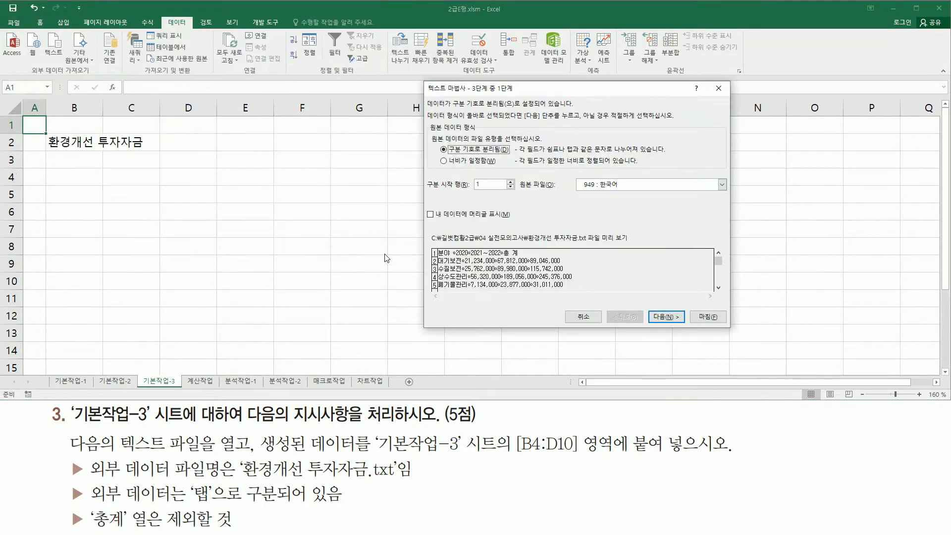
- Keep the source data type as delimited (구분 기호로 분리됨) and advance to the wizard's delimiter settings
{"action": "mouse_move", "coordinate": [424, 80]}
{"action": "left_mouse_down"}
{"action": "mouse_move", "coordinate": [664, 331]}
{"action": "mouse_move", "coordinate": [729, 342]}
{"action": "mouse_move", "coordinate": [743, 334]}
{"action": "mouse_move", "coordinate": [731, 330]}
{"action": "left_mouse_up"}
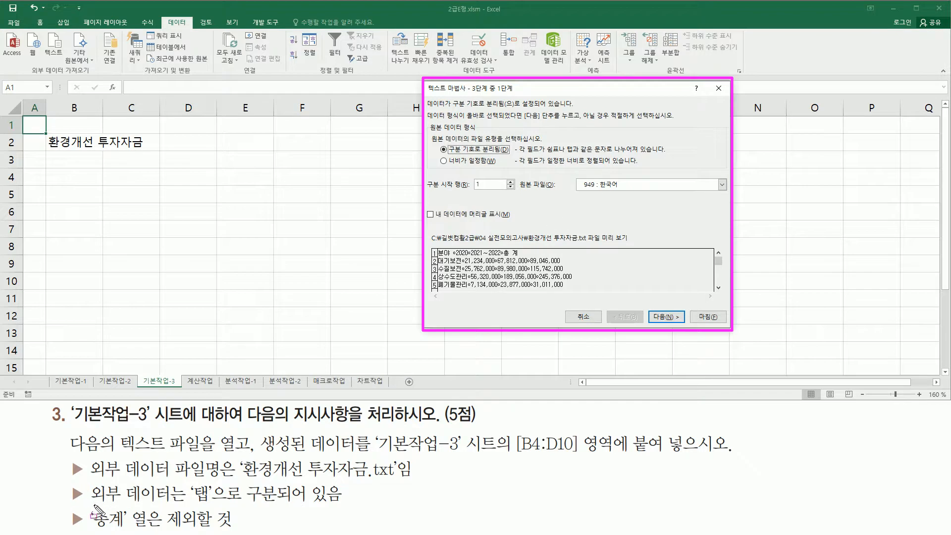
{"action": "left_click_drag", "start_coordinate": [90, 505], "coordinate": [274, 507]}
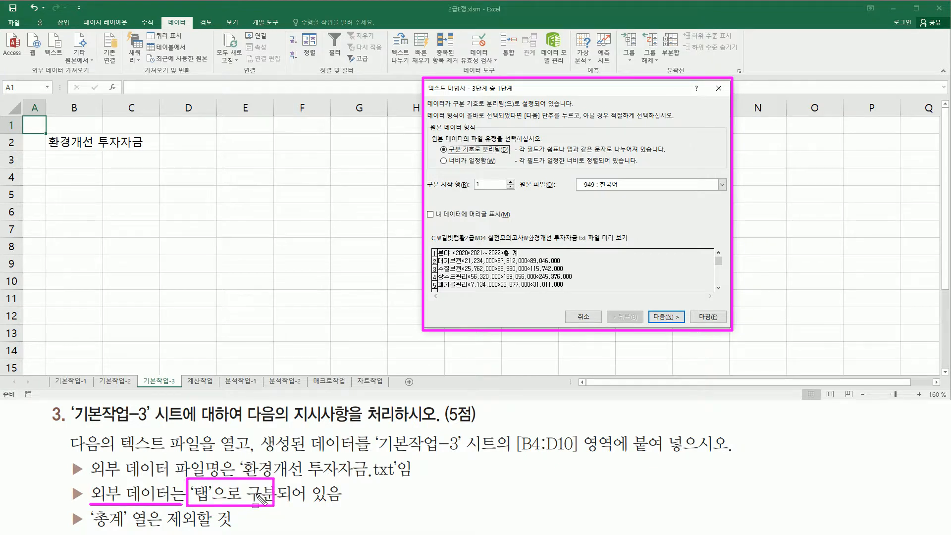
{"action": "key", "text": "Escape"}
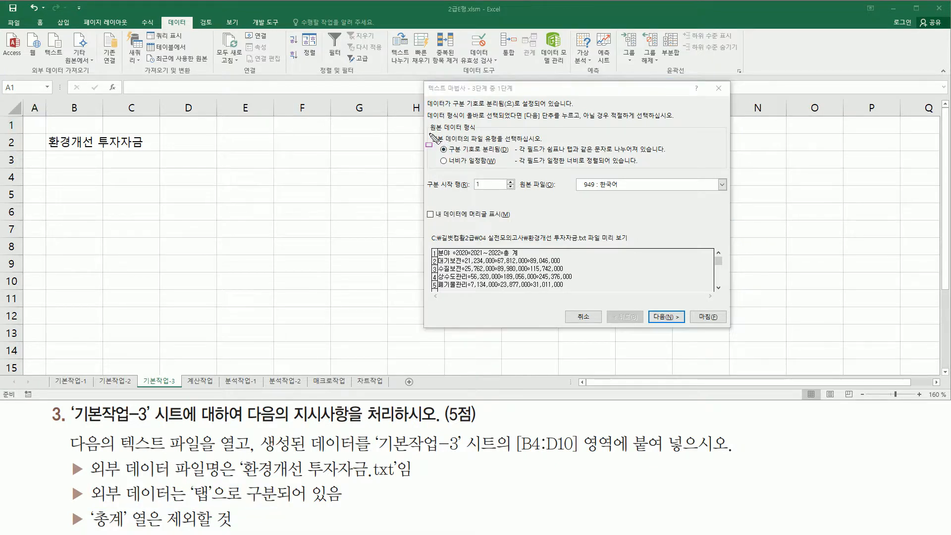
{"action": "mouse_move", "coordinate": [430, 134]}
{"action": "left_mouse_down"}
{"action": "mouse_move", "coordinate": [436, 144]}
{"action": "mouse_move", "coordinate": [543, 144]}
{"action": "mouse_move", "coordinate": [542, 169]}
{"action": "left_mouse_up"}
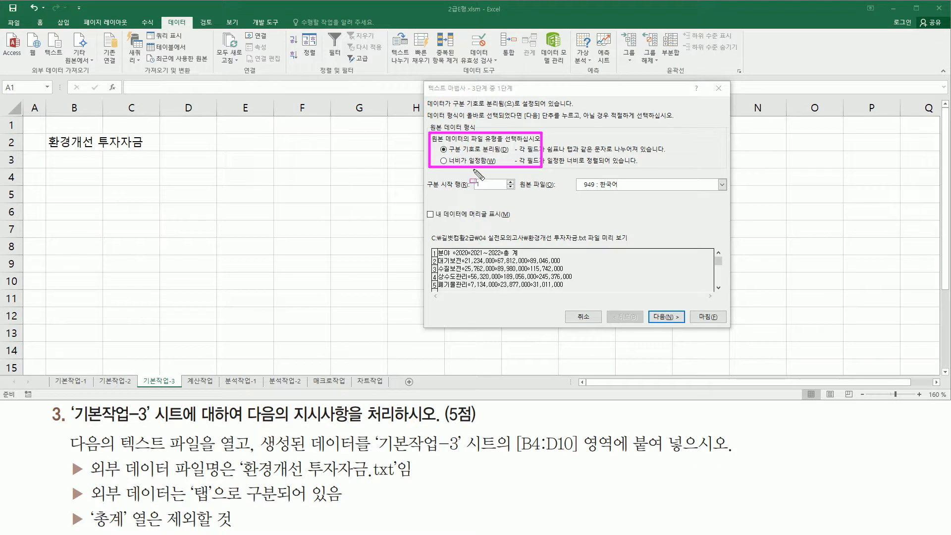
{"action": "left_click_drag", "start_coordinate": [186, 478], "coordinate": [284, 506]}
{"action": "left_click_drag", "start_coordinate": [444, 153], "coordinate": [511, 154]}
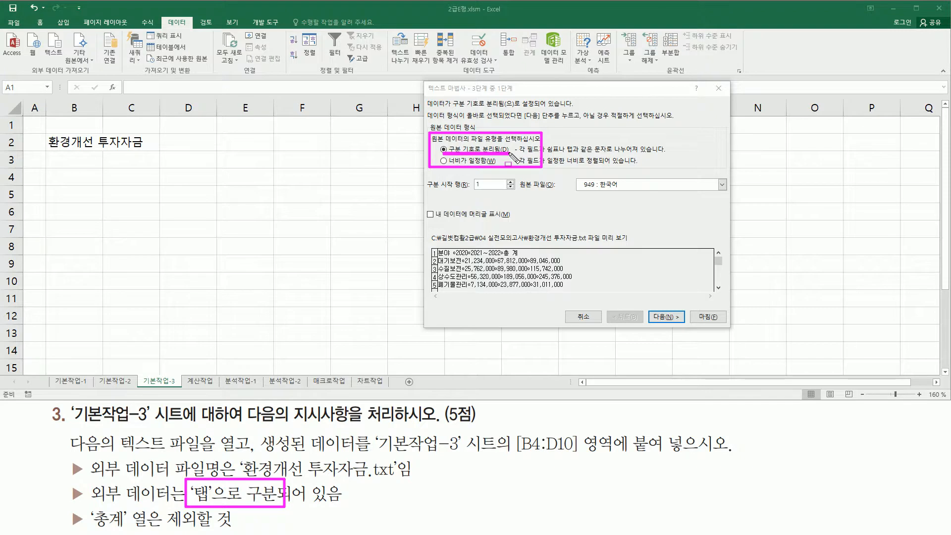
{"action": "left_click_drag", "start_coordinate": [648, 301], "coordinate": [682, 329]}
{"action": "key", "text": "Escape"}
{"action": "left_click", "coordinate": [670, 322]}
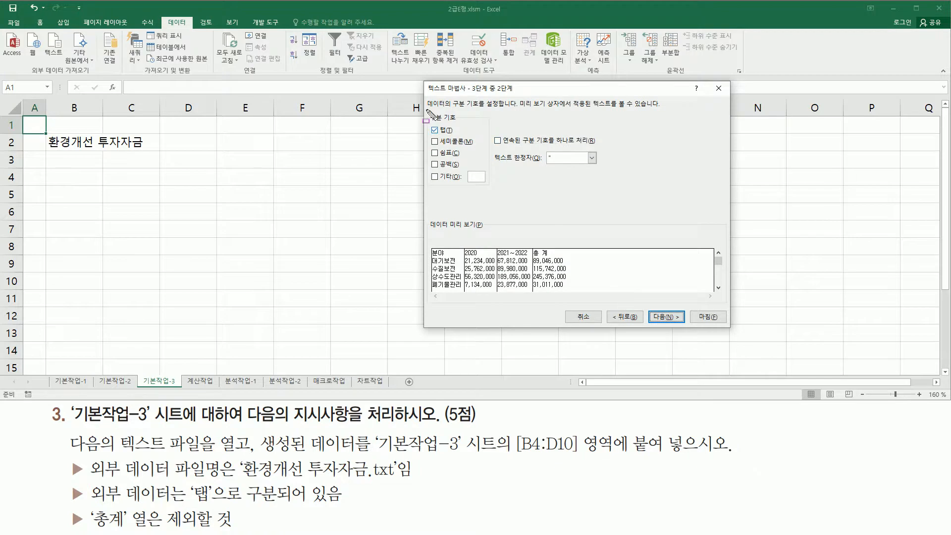
- Keep tab (탭) as the only delimiter and advance to the wizard's column data format settings
{"action": "left_click_drag", "start_coordinate": [427, 109], "coordinate": [491, 190]}
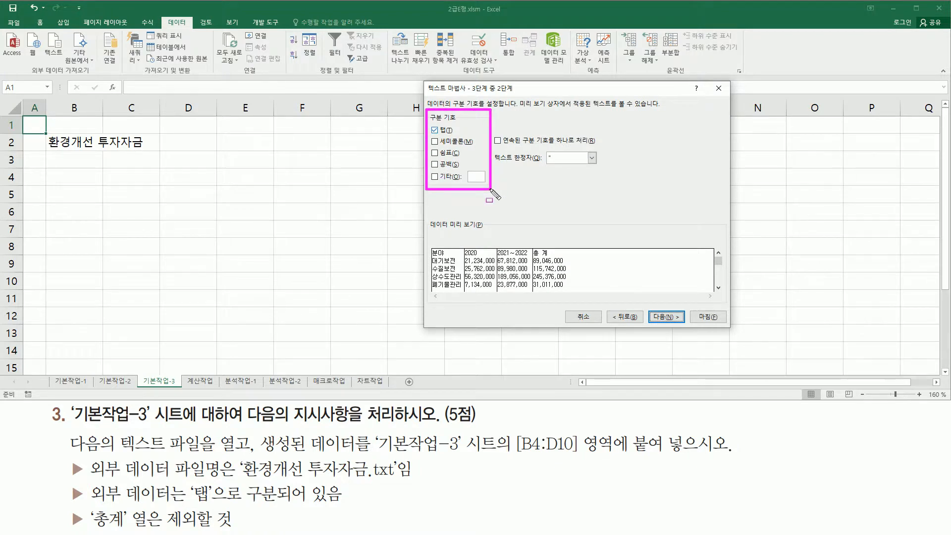
{"action": "mouse_move", "coordinate": [189, 481]}
{"action": "left_mouse_down"}
{"action": "mouse_move", "coordinate": [218, 500]}
{"action": "mouse_move", "coordinate": [277, 509]}
{"action": "left_mouse_up"}
{"action": "left_click_drag", "start_coordinate": [430, 134], "coordinate": [449, 134]}
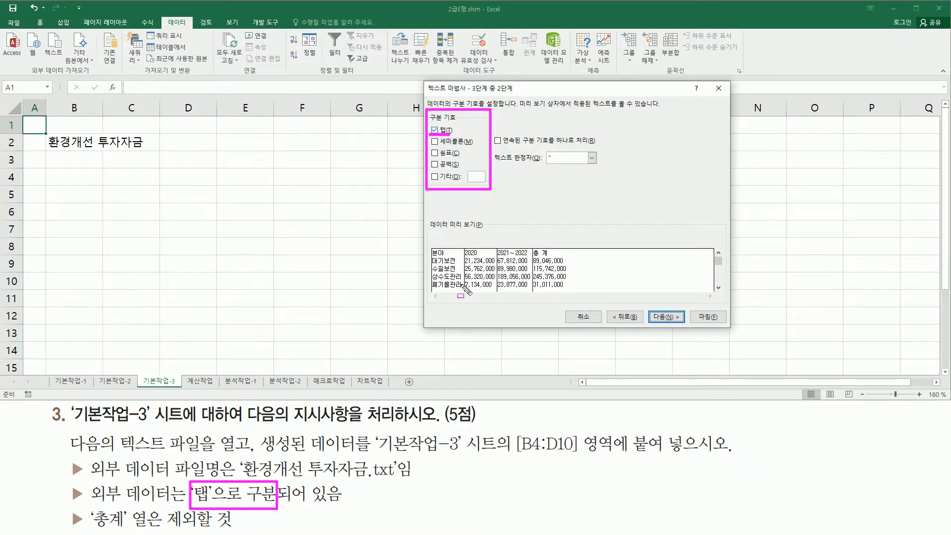
{"action": "left_click_drag", "start_coordinate": [649, 307], "coordinate": [691, 326]}
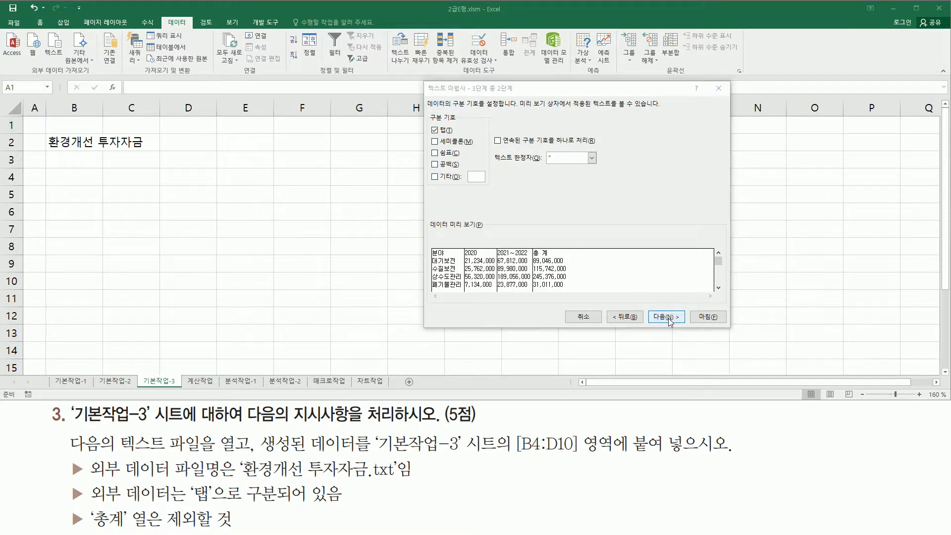
{"action": "left_click", "coordinate": [668, 317]}
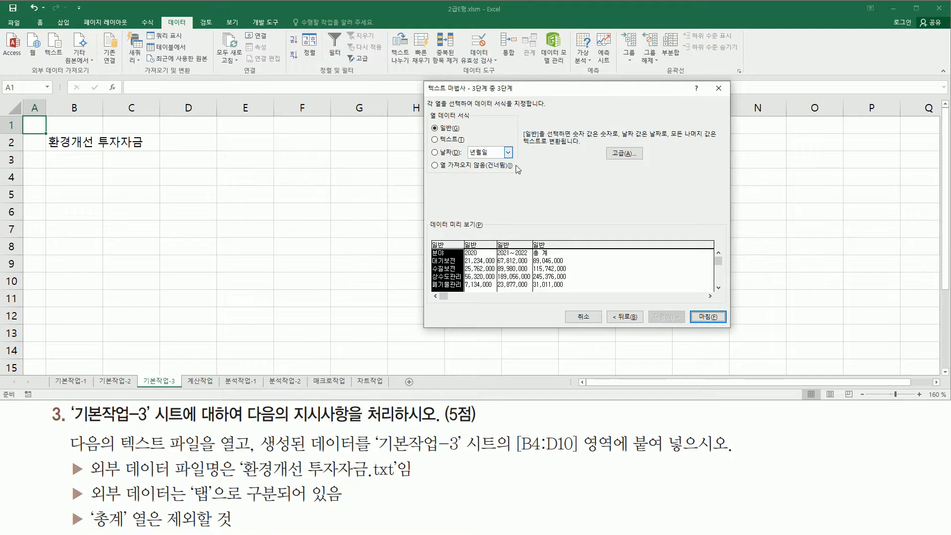
{"action": "key", "text": "ctrl+2"}
{"action": "mouse_move", "coordinate": [84, 506]}
{"action": "left_mouse_down"}
{"action": "mouse_move", "coordinate": [99, 525]}
{"action": "mouse_move", "coordinate": [131, 532]}
{"action": "mouse_move", "coordinate": [237, 531]}
{"action": "left_mouse_up"}
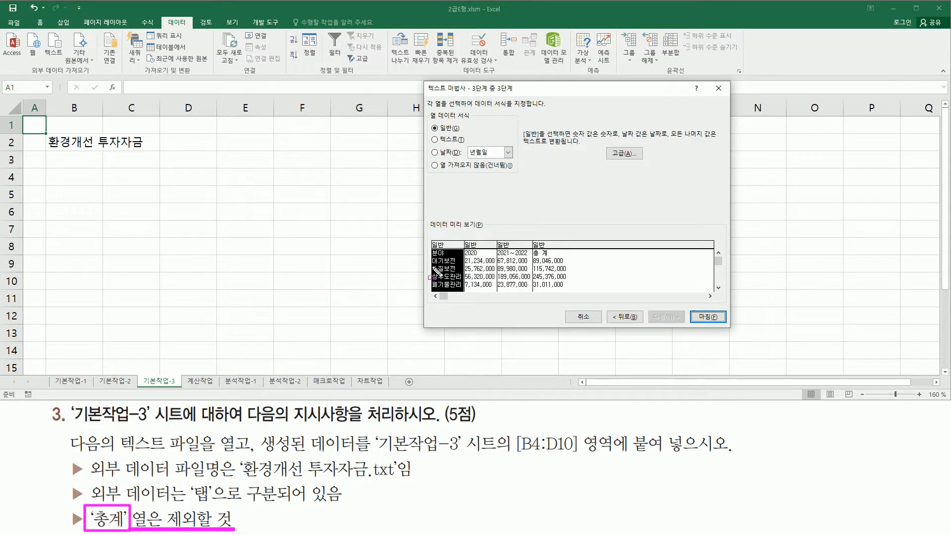
{"action": "mouse_move", "coordinate": [436, 249]}
{"action": "left_mouse_down"}
{"action": "mouse_move", "coordinate": [449, 246]}
{"action": "mouse_move", "coordinate": [449, 257]}
{"action": "mouse_move", "coordinate": [431, 258]}
{"action": "mouse_move", "coordinate": [484, 245]}
{"action": "mouse_move", "coordinate": [464, 259]}
{"action": "mouse_move", "coordinate": [531, 258]}
{"action": "left_mouse_up"}
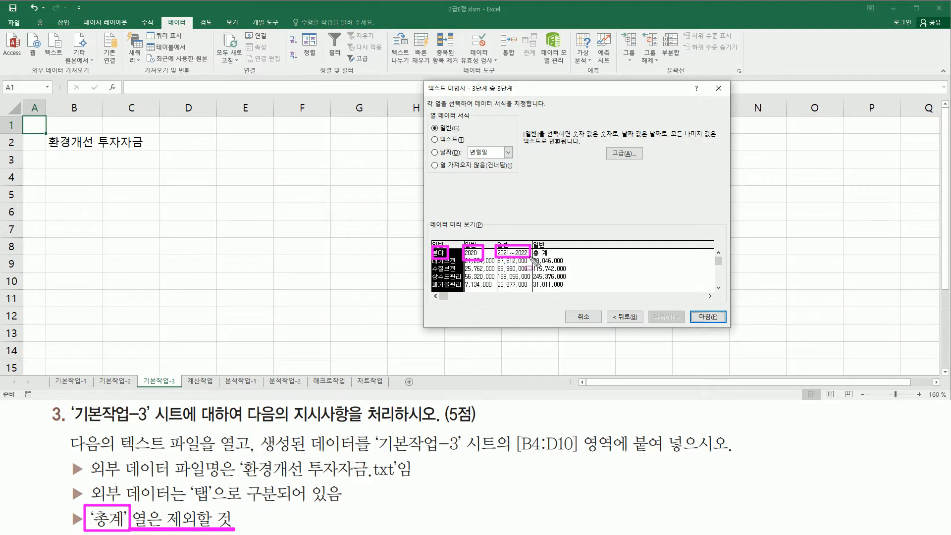
{"action": "left_click_drag", "start_coordinate": [534, 257], "coordinate": [546, 257]}
{"action": "key", "text": "Escape"}
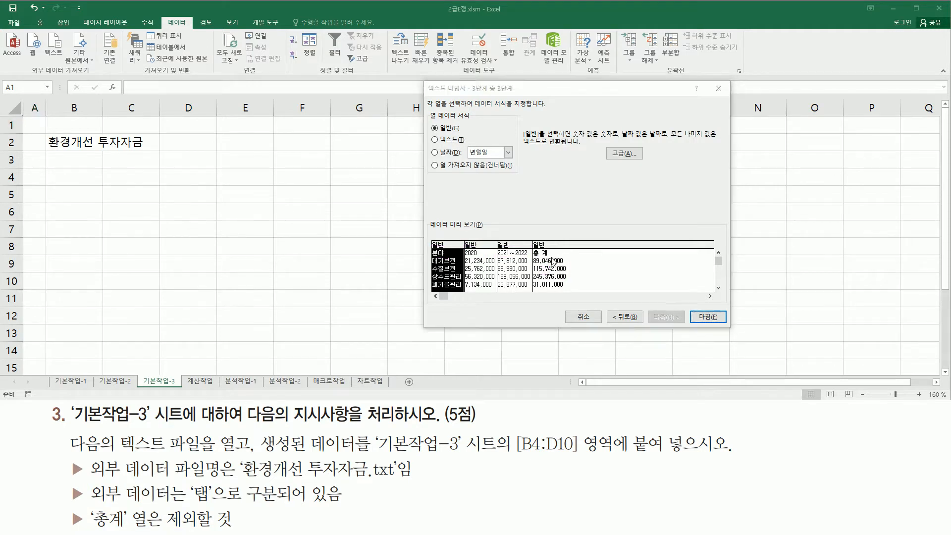
- Exclude the 총계 column from the import by setting it to skip (열 가져오지 않음) and finish the text wizard
{"action": "left_click", "coordinate": [551, 256]}
{"action": "key", "text": "ctrl+2"}
{"action": "mouse_move", "coordinate": [429, 176]}
{"action": "left_mouse_down"}
{"action": "mouse_move", "coordinate": [520, 180]}
{"action": "mouse_move", "coordinate": [519, 159]}
{"action": "left_mouse_up"}
{"action": "key", "text": "Escape"}
{"action": "left_click", "coordinate": [435, 166]}
{"action": "mouse_move", "coordinate": [530, 234]}
{"action": "left_mouse_down"}
{"action": "mouse_move", "coordinate": [545, 272]}
{"action": "mouse_move", "coordinate": [573, 294]}
{"action": "left_mouse_up"}
{"action": "left_click_drag", "start_coordinate": [534, 249], "coordinate": [562, 248]}
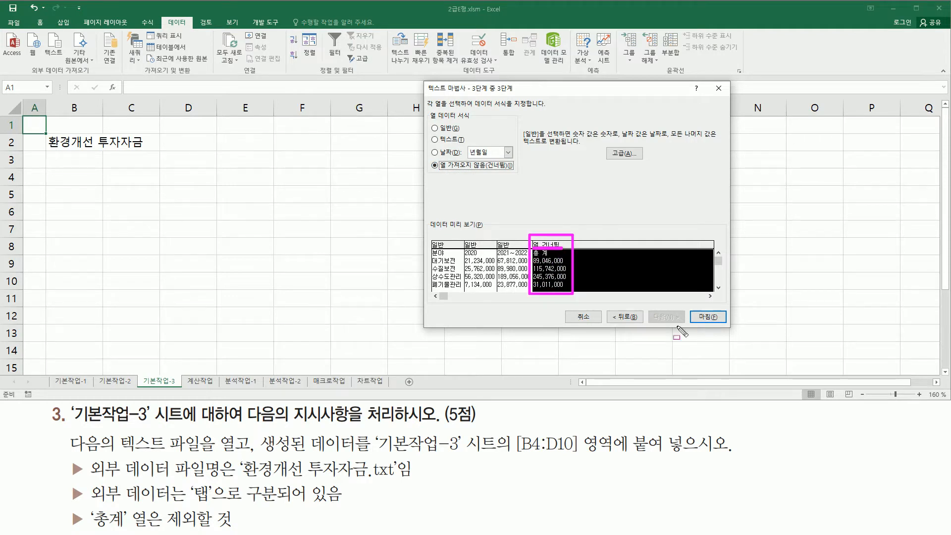
{"action": "left_click_drag", "start_coordinate": [695, 303], "coordinate": [725, 327]}
{"action": "key", "text": "Escape"}
{"action": "left_click", "coordinate": [709, 317]}
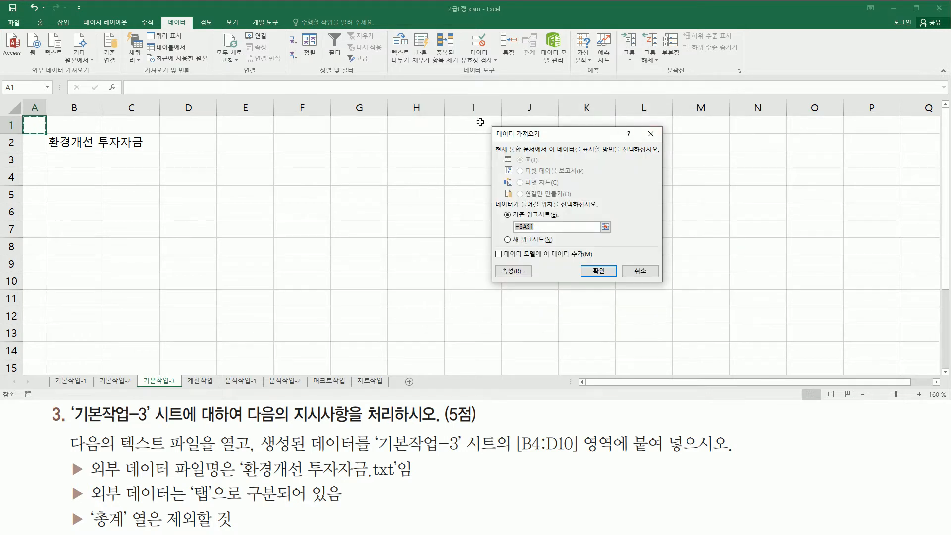
{"action": "left_click_drag", "start_coordinate": [487, 119], "coordinate": [668, 283]}
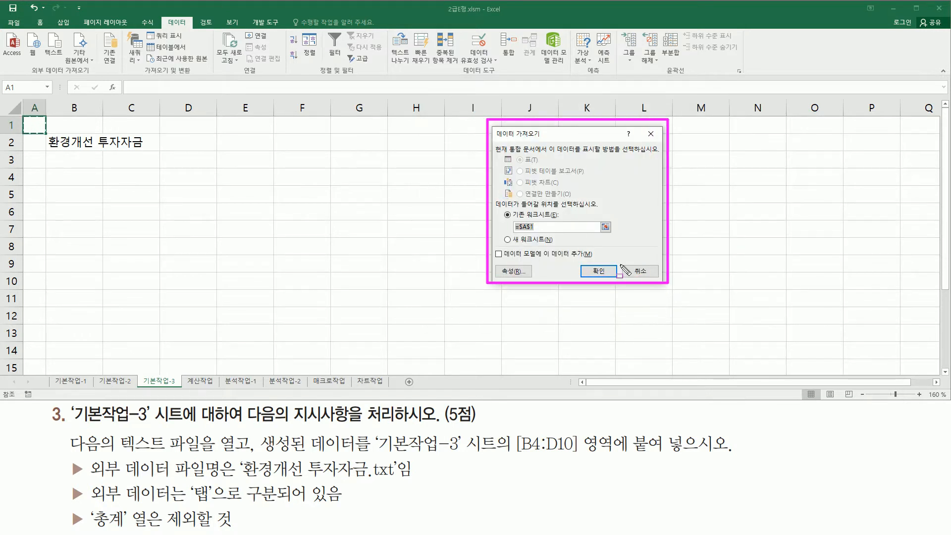
{"action": "left_click_drag", "start_coordinate": [497, 208], "coordinate": [594, 208]}
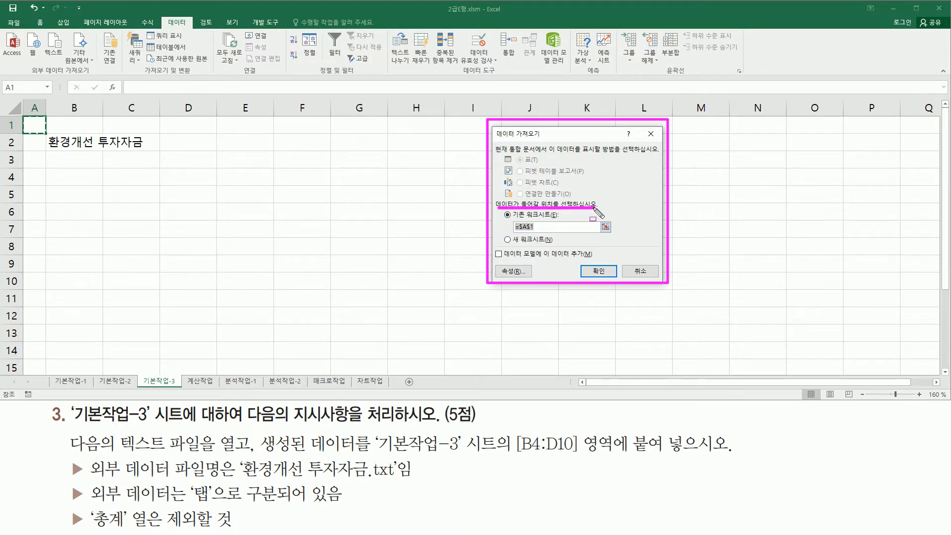
{"action": "left_click_drag", "start_coordinate": [519, 455], "coordinate": [541, 454]}
{"action": "key", "text": "Escape"}
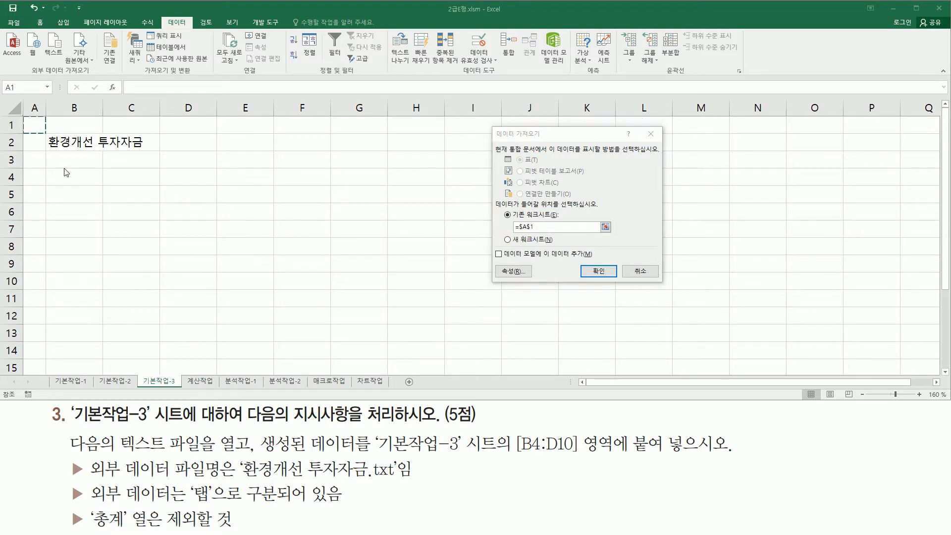
- Set the import destination to cell B4 of the existing 기본작업-3 worksheet and load the data
{"action": "left_click_drag", "start_coordinate": [554, 227], "coordinate": [441, 227]}
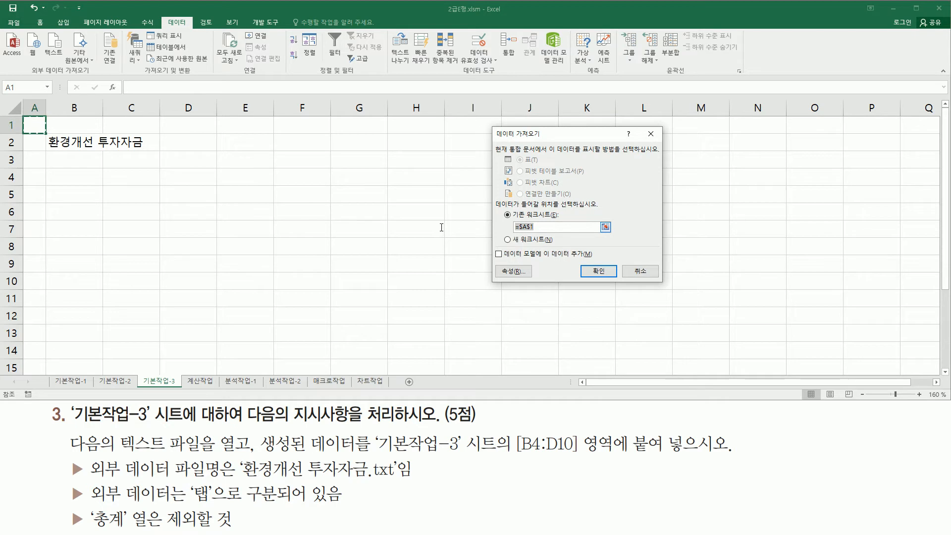
{"action": "left_click", "coordinate": [76, 178]}
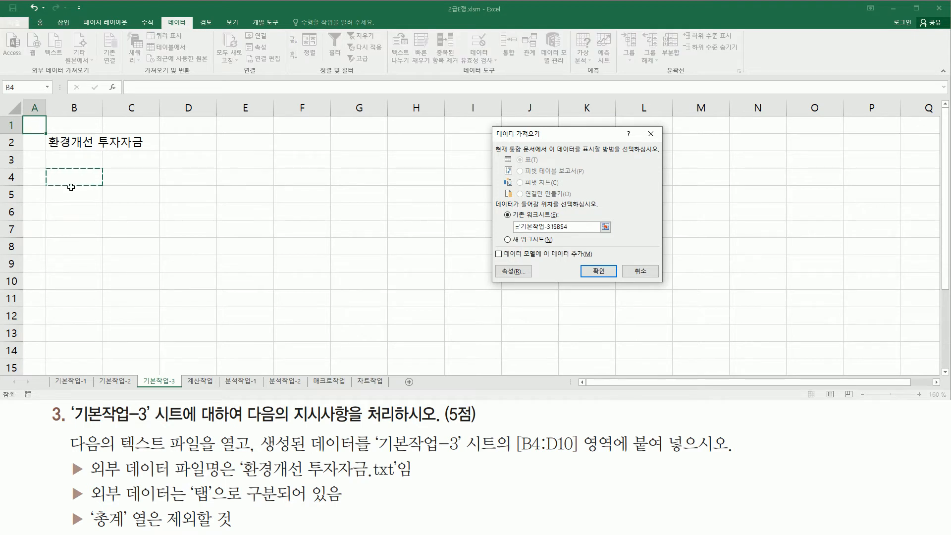
{"action": "left_click", "coordinate": [600, 271]}
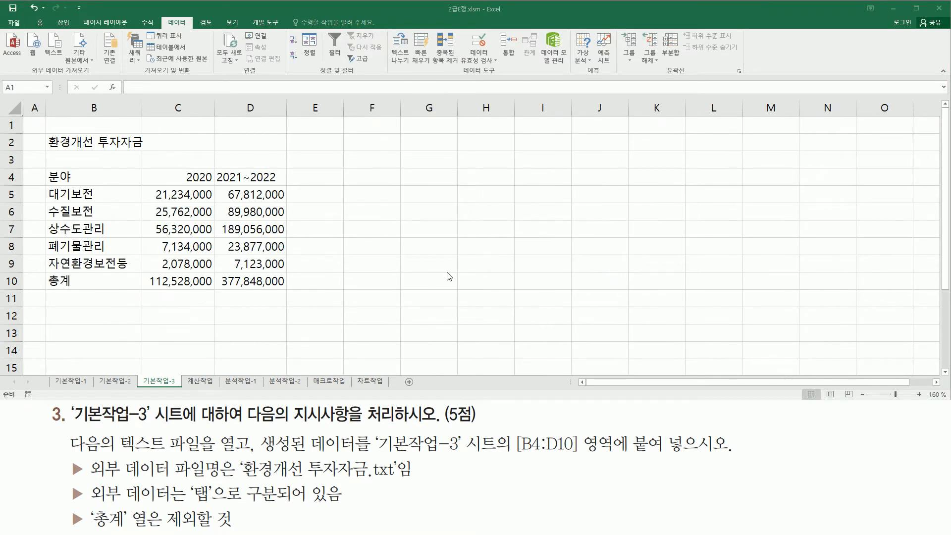
{"action": "mouse_move", "coordinate": [45, 167]}
{"action": "left_mouse_down"}
{"action": "mouse_move", "coordinate": [181, 270]}
{"action": "mouse_move", "coordinate": [288, 294]}
{"action": "left_mouse_up"}
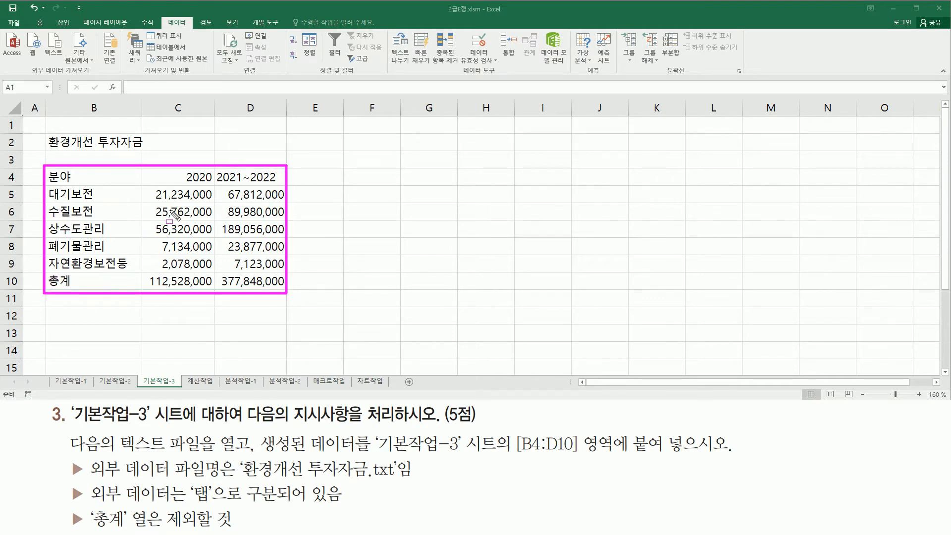
{"action": "key", "text": "Escape"}
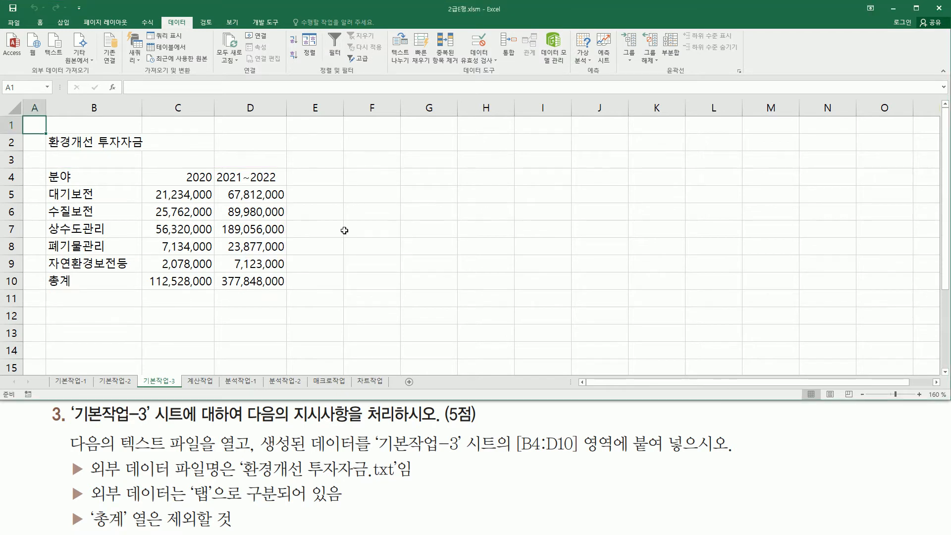